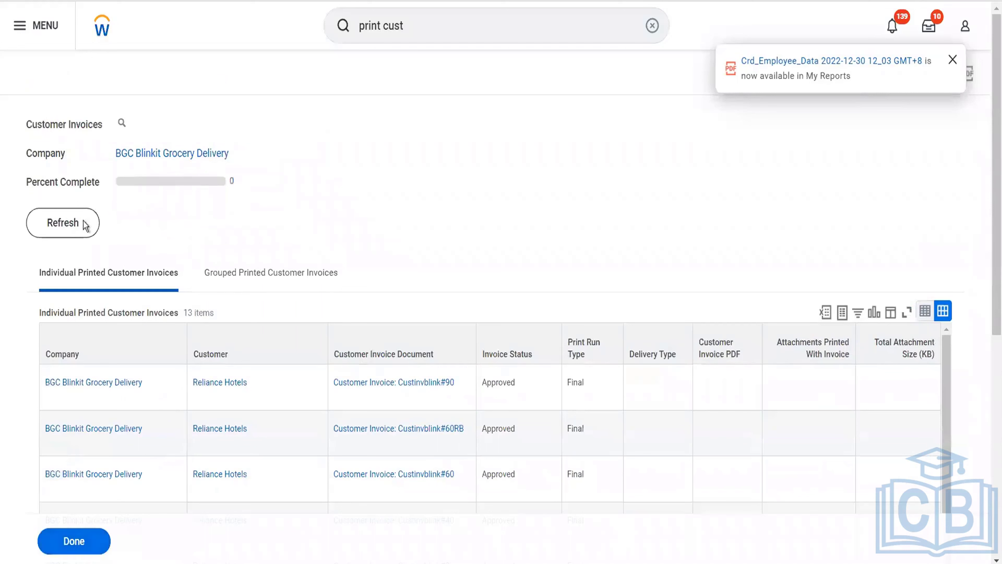
Step: Refresh the customer invoice print run for BGC Blinkit Grocery Delivery until it is fully processed
click(81, 225)
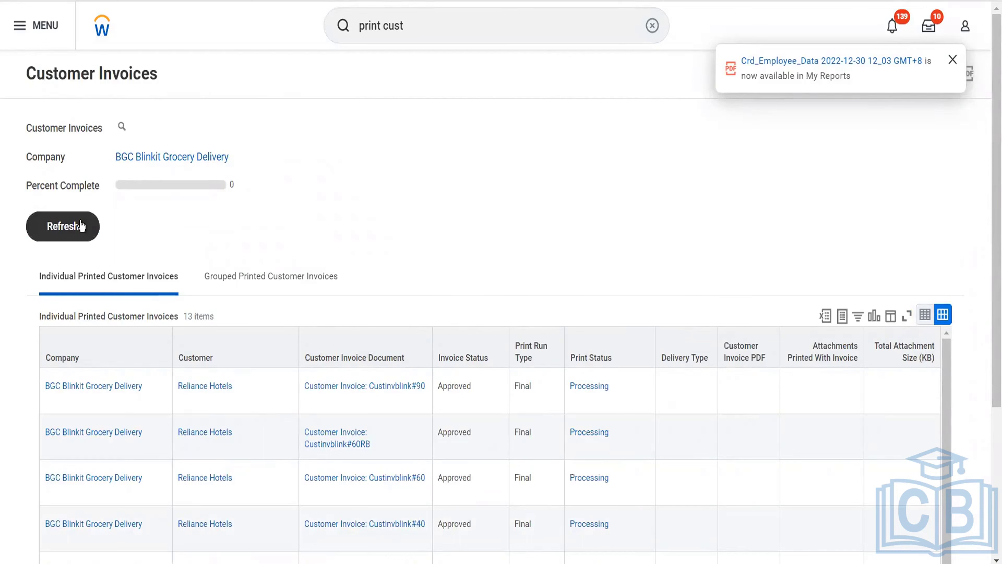
click(81, 226)
click(81, 226)
click(81, 226)
click(81, 225)
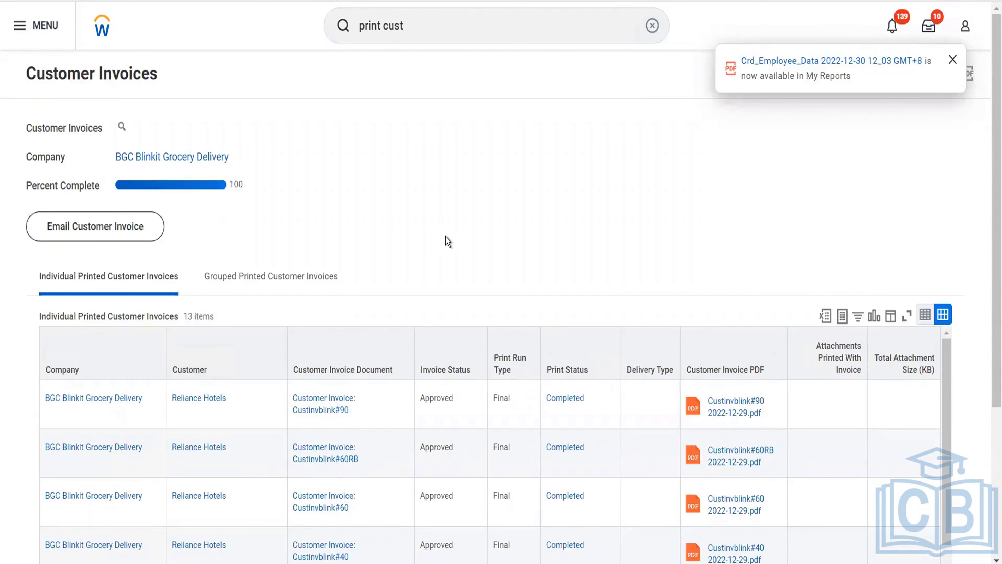
Step: Look through the printed customer invoices, view the PDF of invoice Custinvblink#90, and return to the list
scroll(448, 242, down, 4)
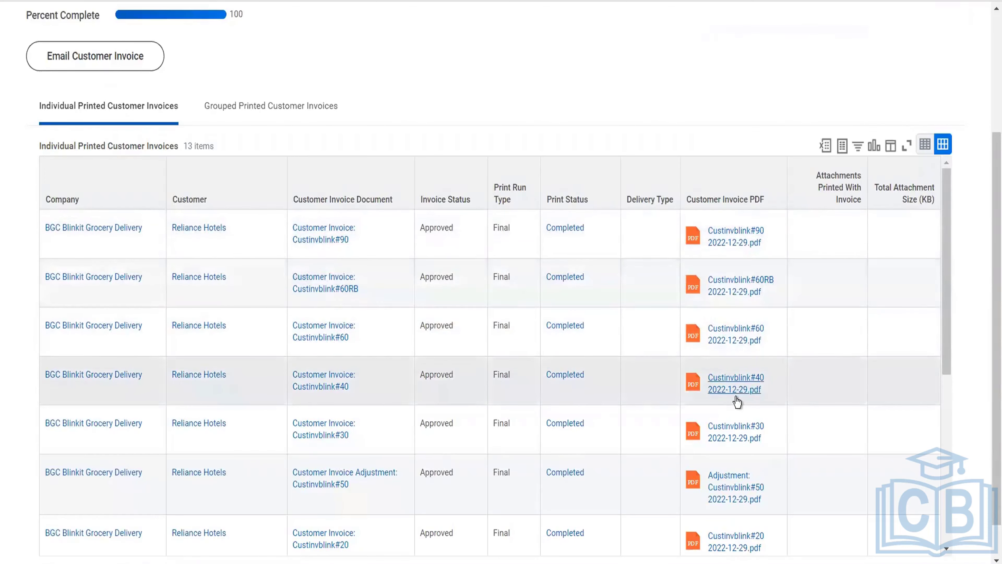
scroll(738, 402, down, 6)
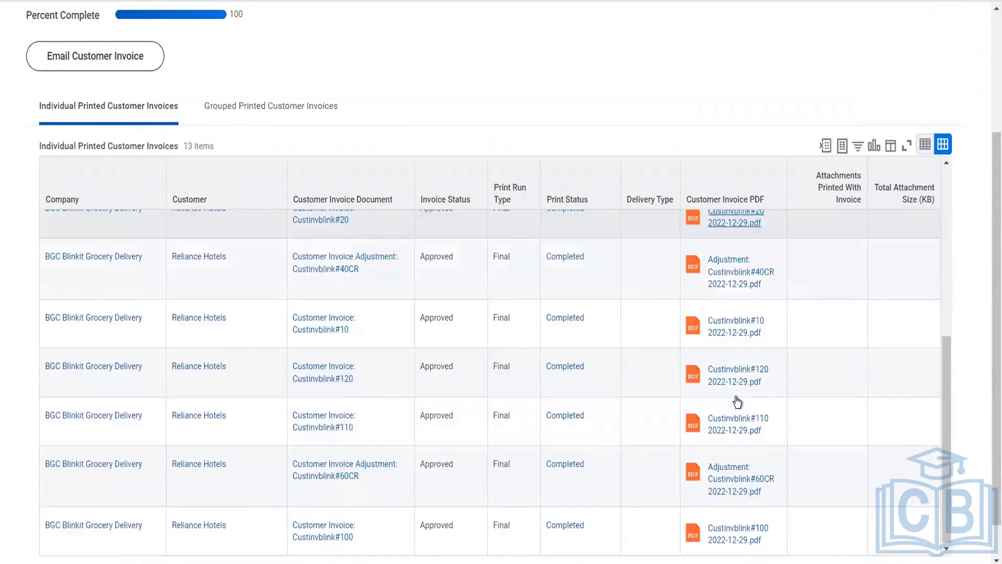
scroll(733, 363, up, 6)
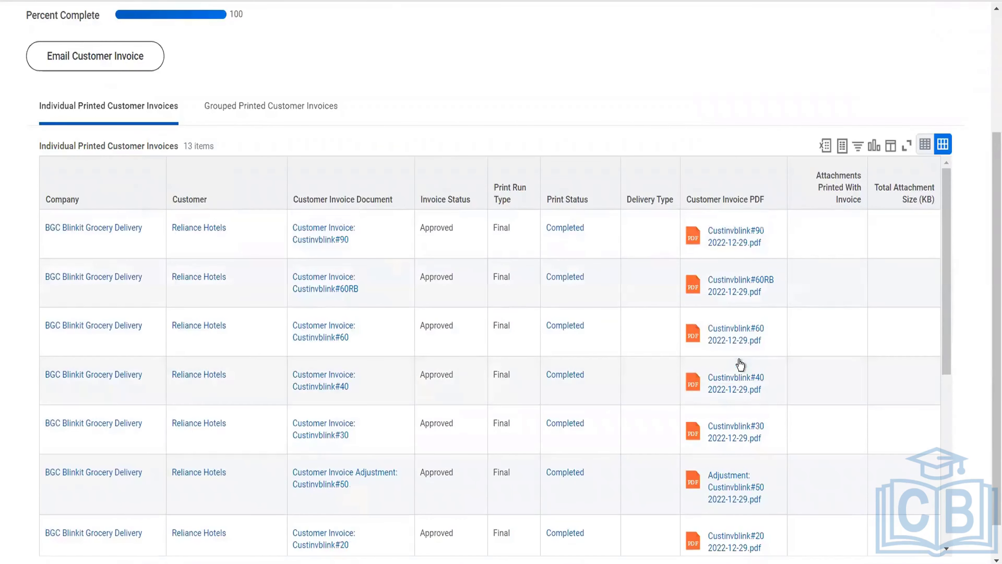
click(734, 237)
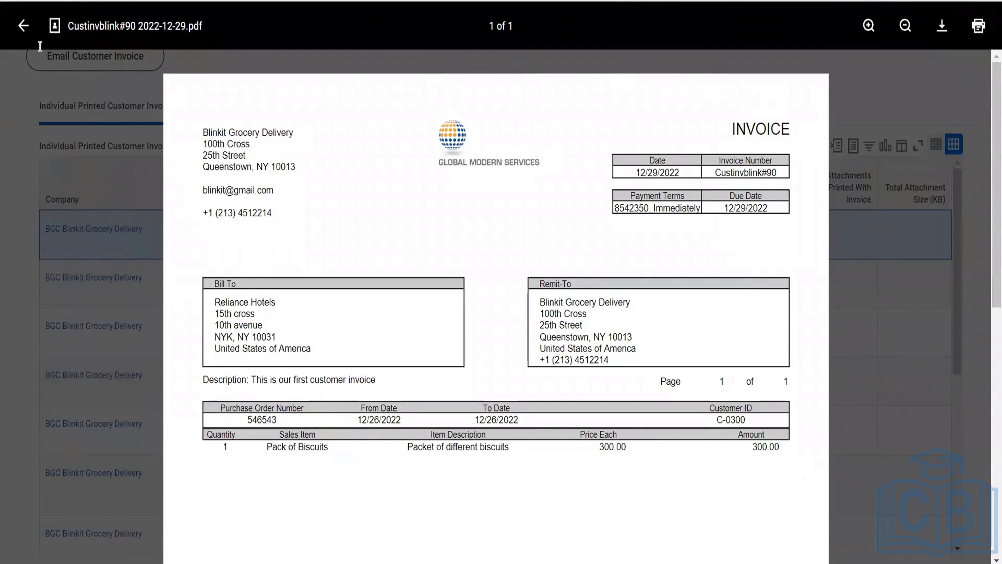
click(22, 25)
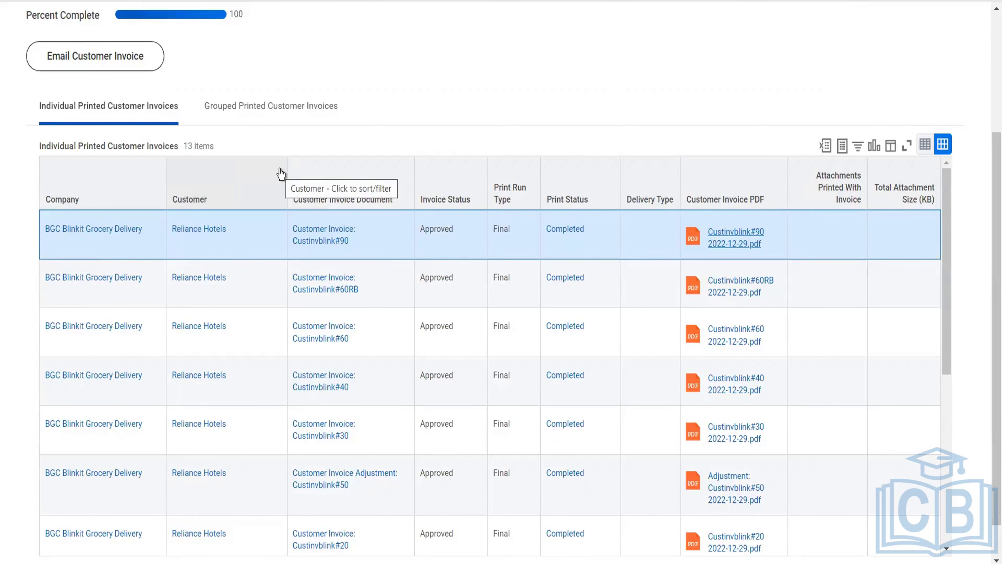
Step: Search for "bp: cust inv" to list the customer invoice business process definitions
scroll(436, 108, up, 4)
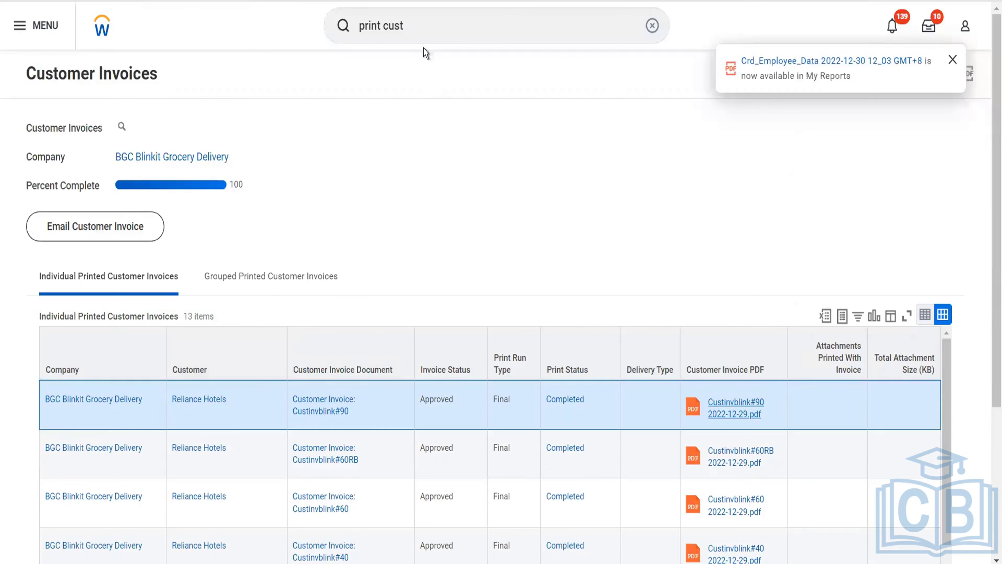
click(421, 33)
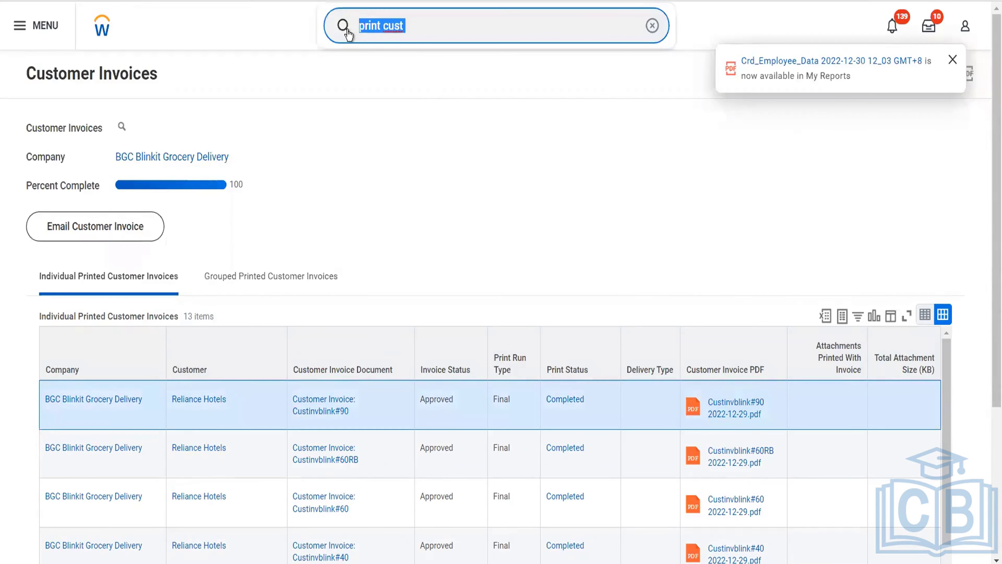
text(bp: )
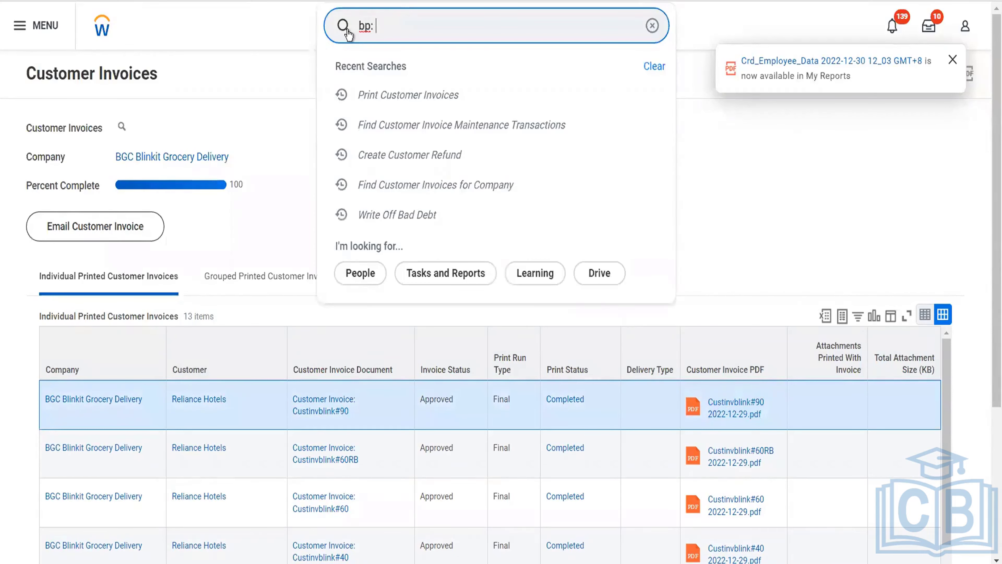
text(cust)
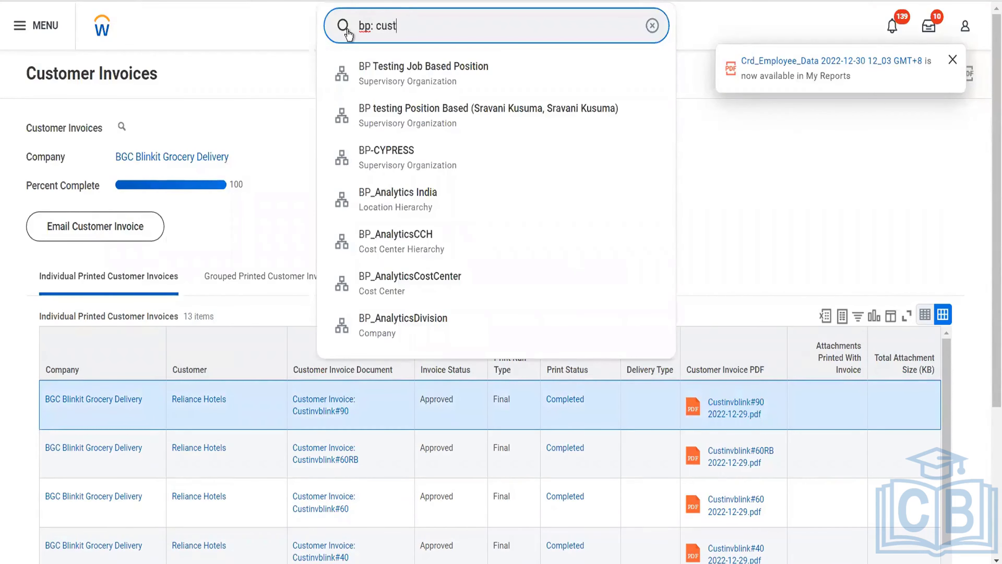
text( inv)
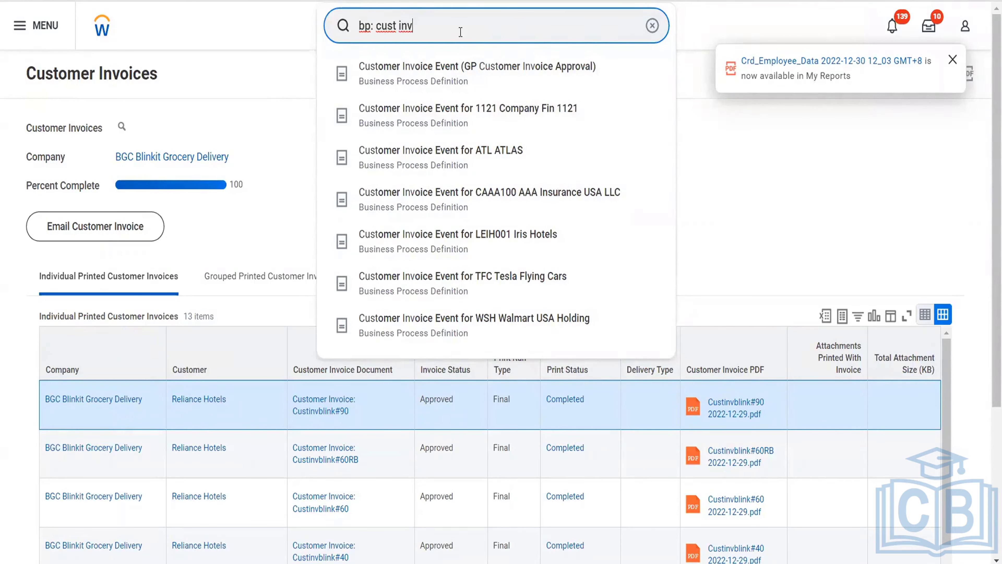
key(Escape)
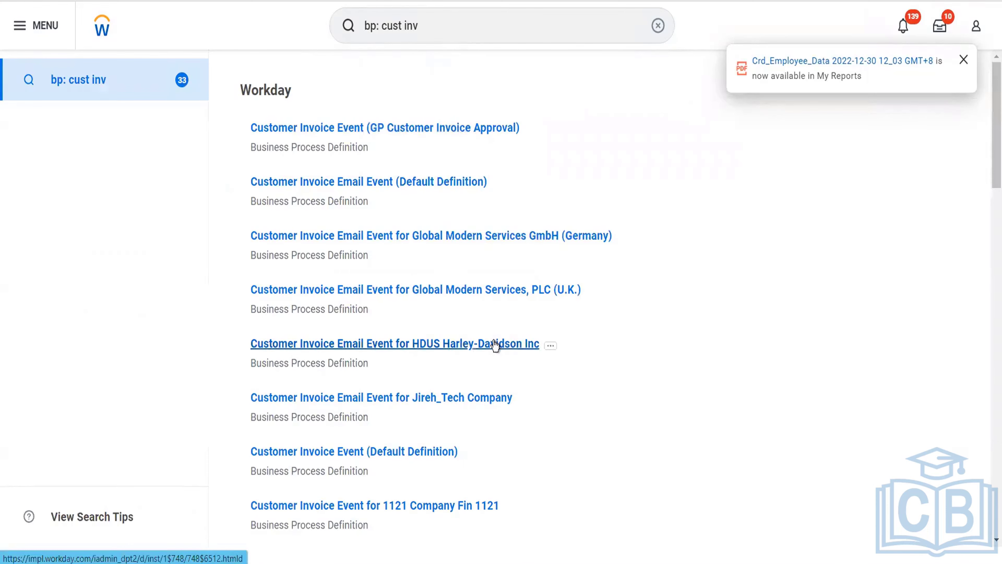
Step: Find and open the Customer Invoice Event (Default Definition) business process among the search results
scroll(495, 345, down, 3)
scroll(495, 346, down, 7)
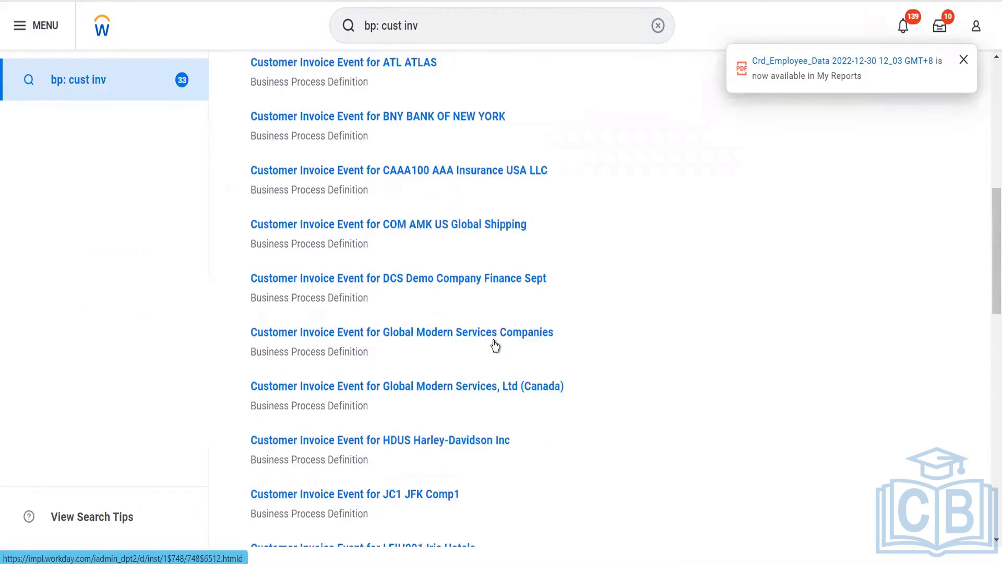
scroll(495, 346, down, 12)
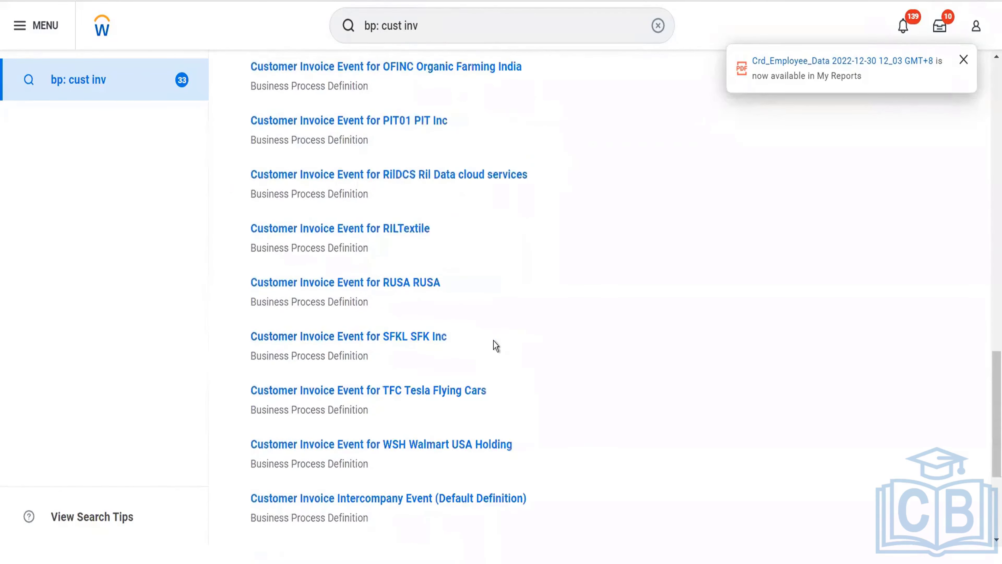
scroll(496, 345, down, 4)
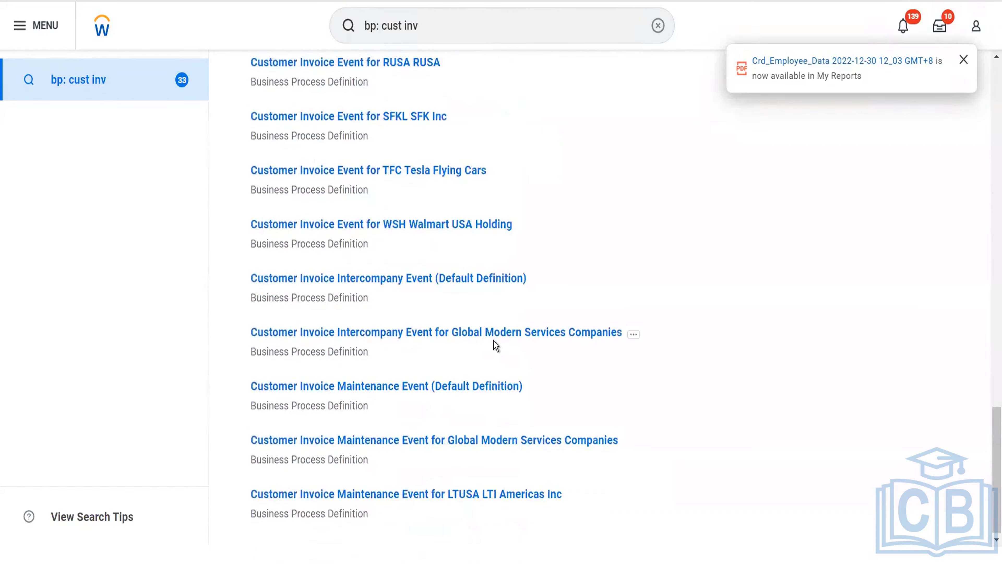
scroll(496, 346, up, 12)
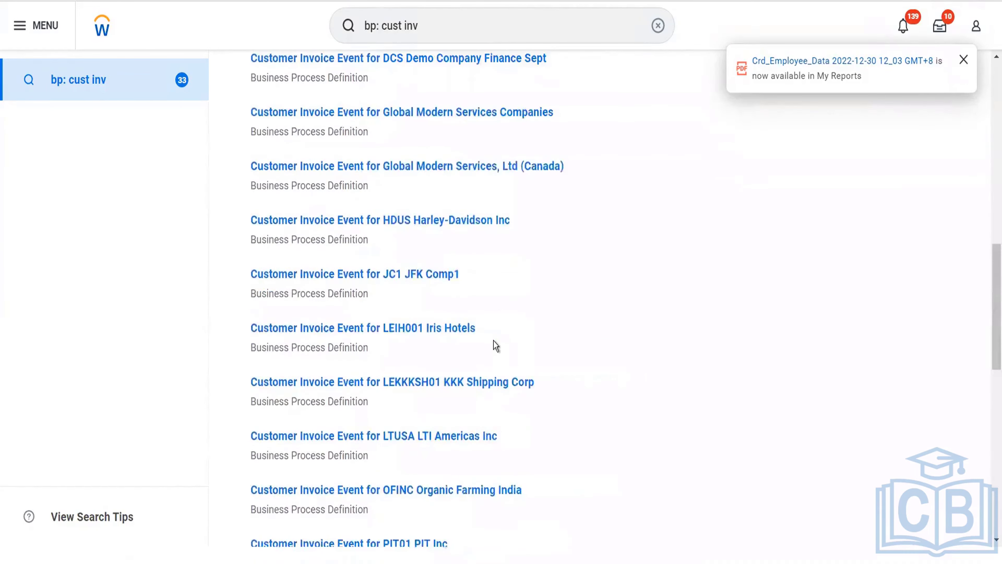
scroll(496, 346, up, 10)
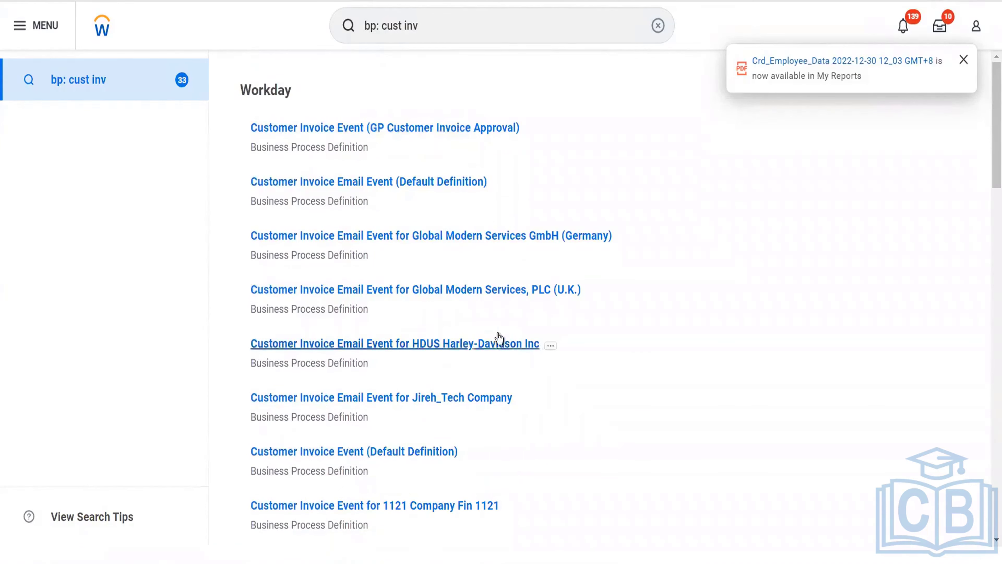
scroll(467, 412, down, 1)
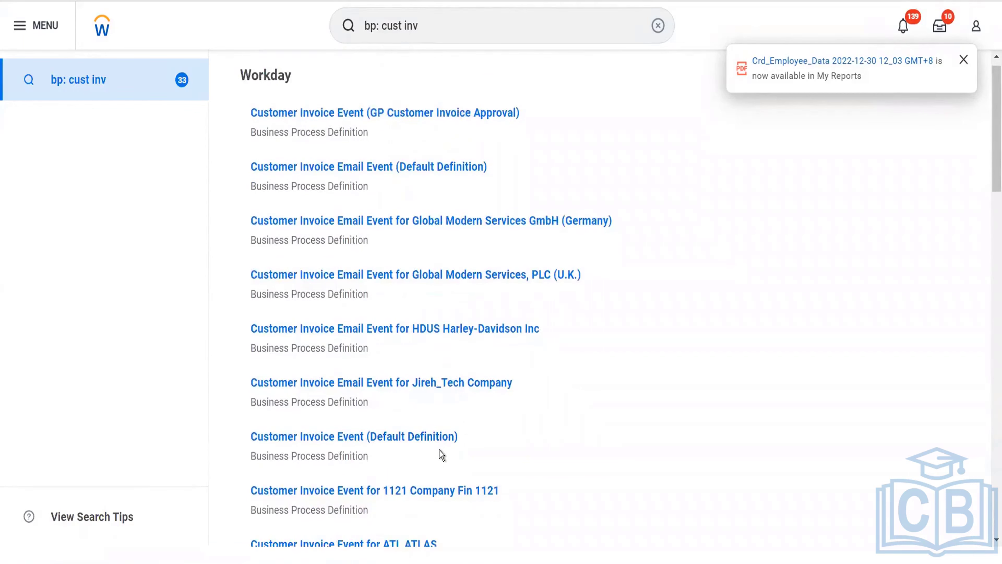
scroll(439, 450, down, 3)
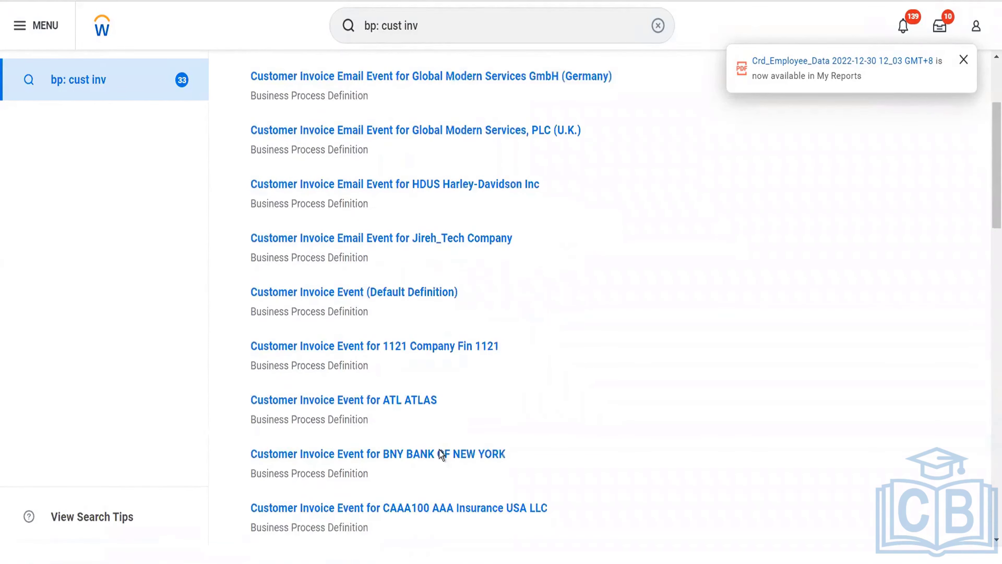
click(405, 290)
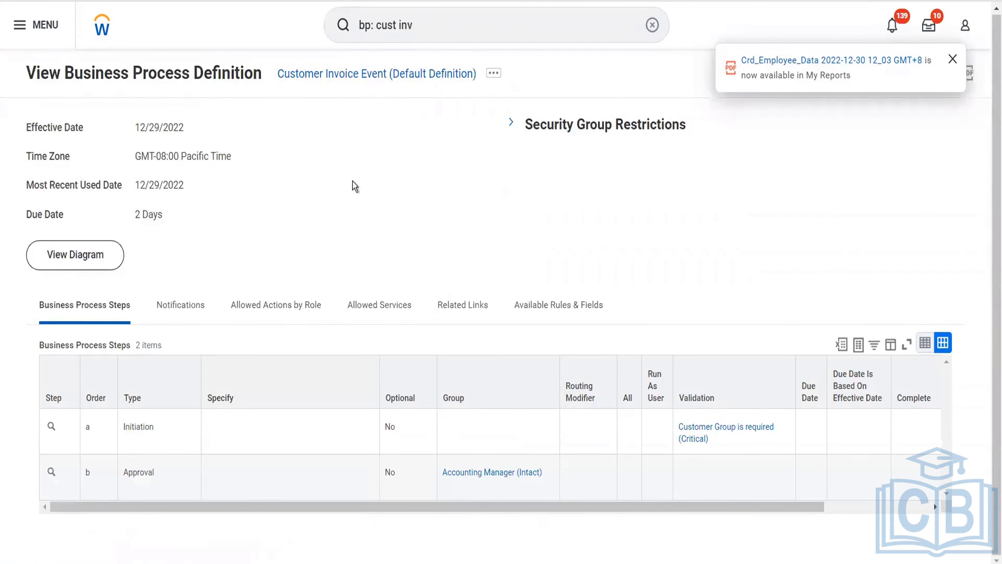
Step: Open the Customer Invoice Event default definition for editing, accepting the proposed effective date and time zone
click(493, 75)
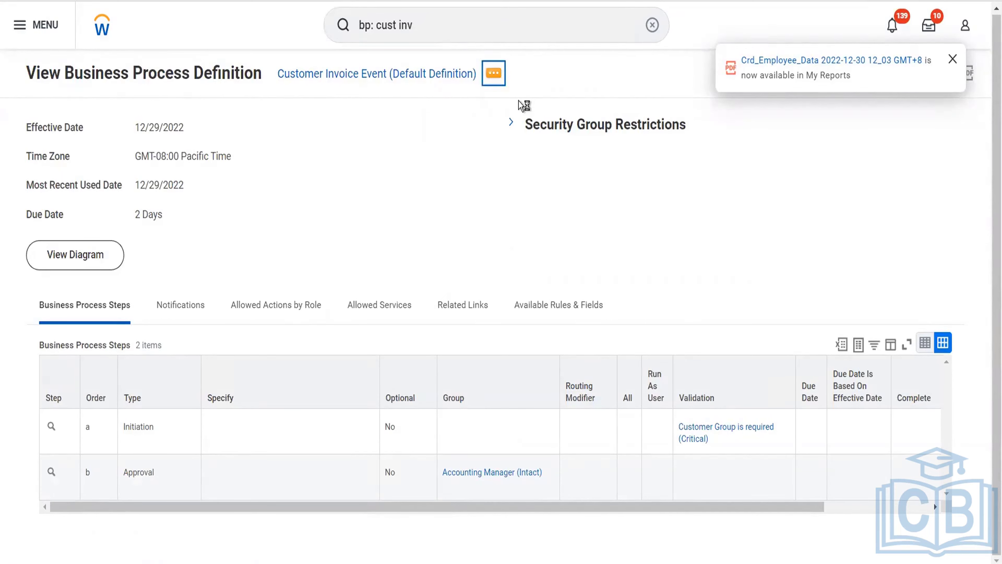
mouse_move(573, 155)
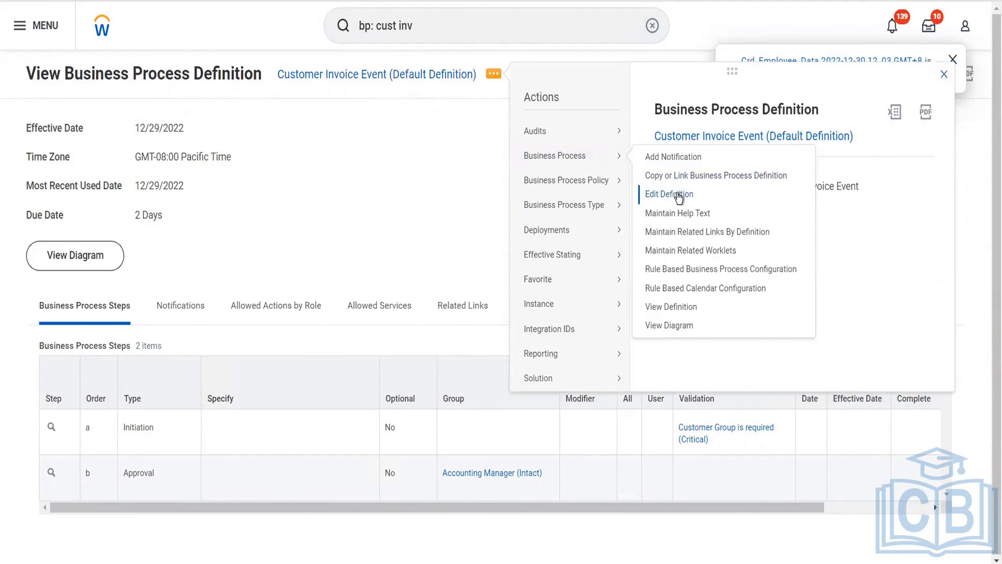
click(679, 195)
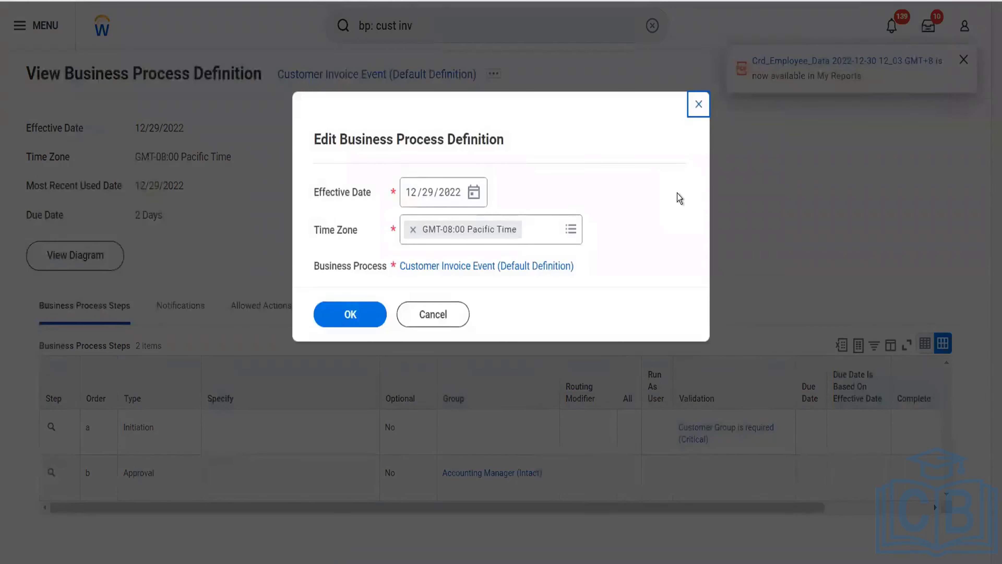
click(350, 315)
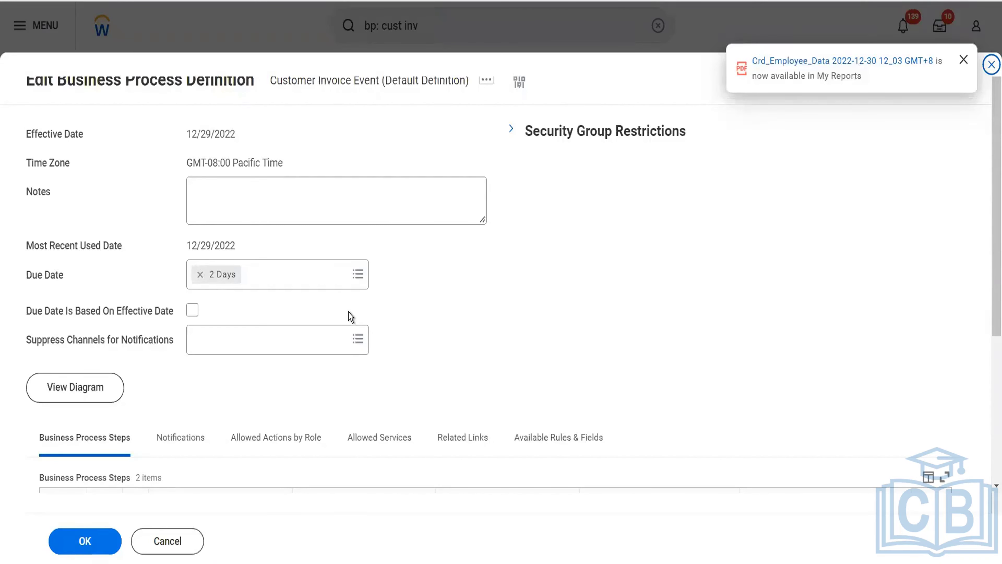
Step: Add a business process step with order c and type Service
scroll(444, 309, down, 5)
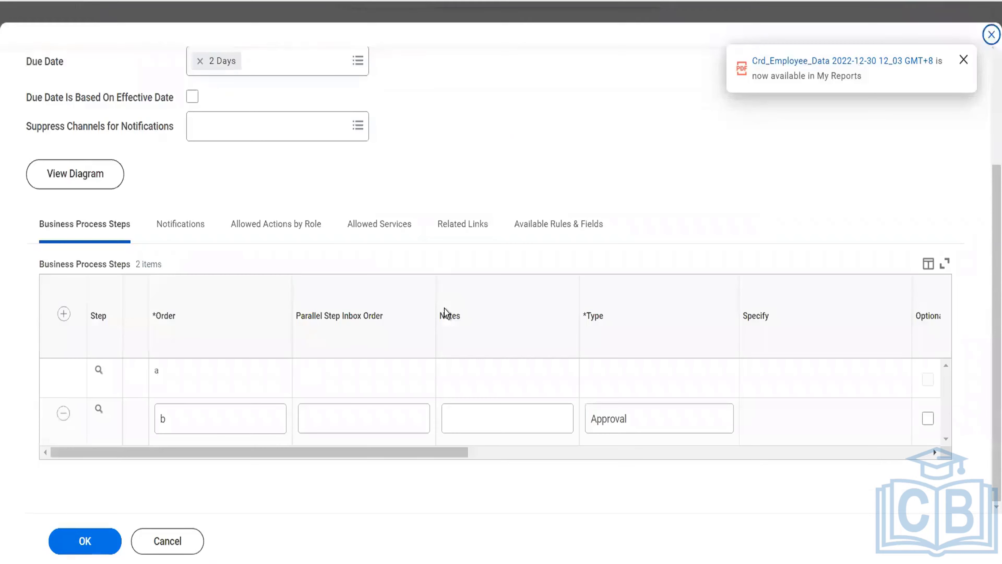
click(64, 315)
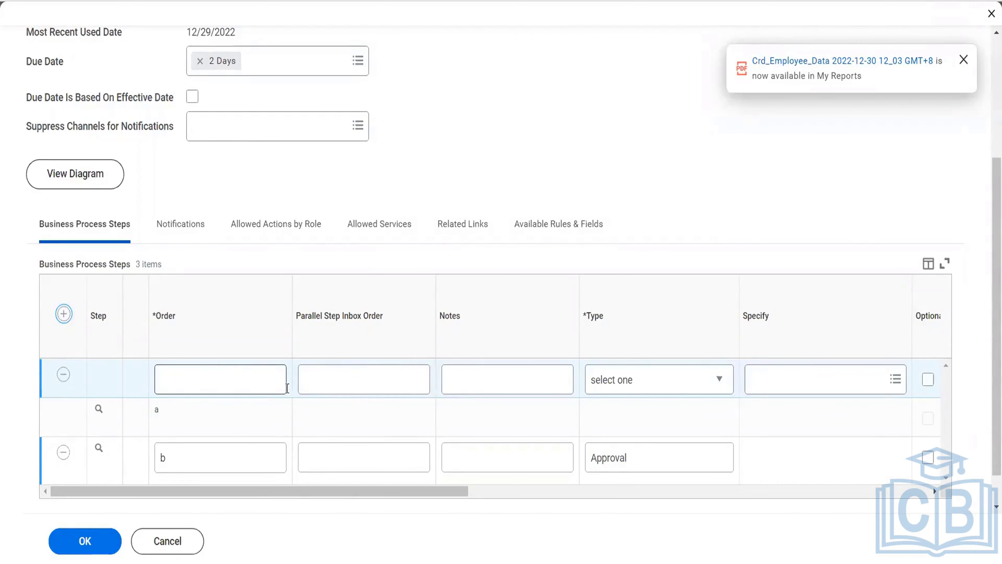
click(242, 371)
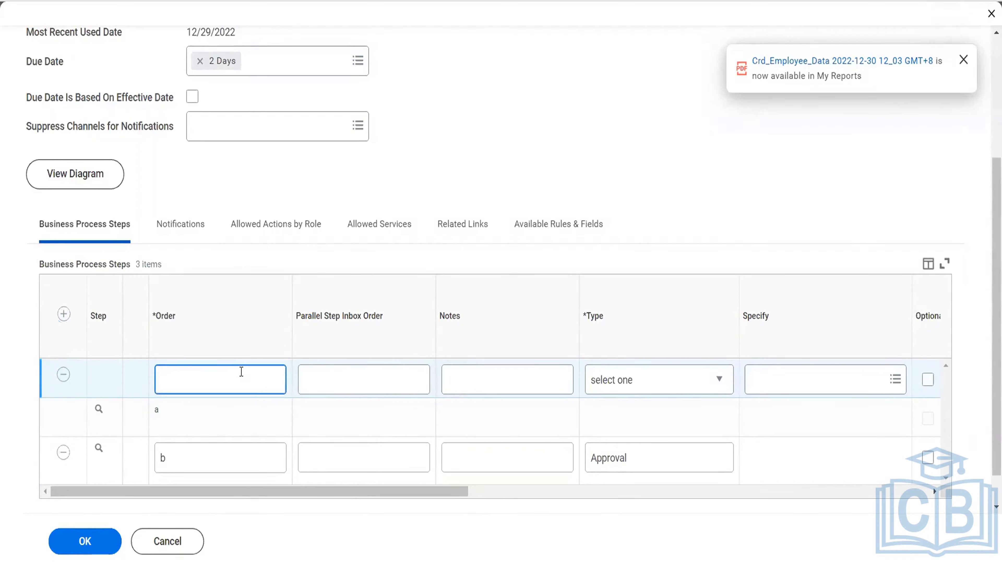
text(c)
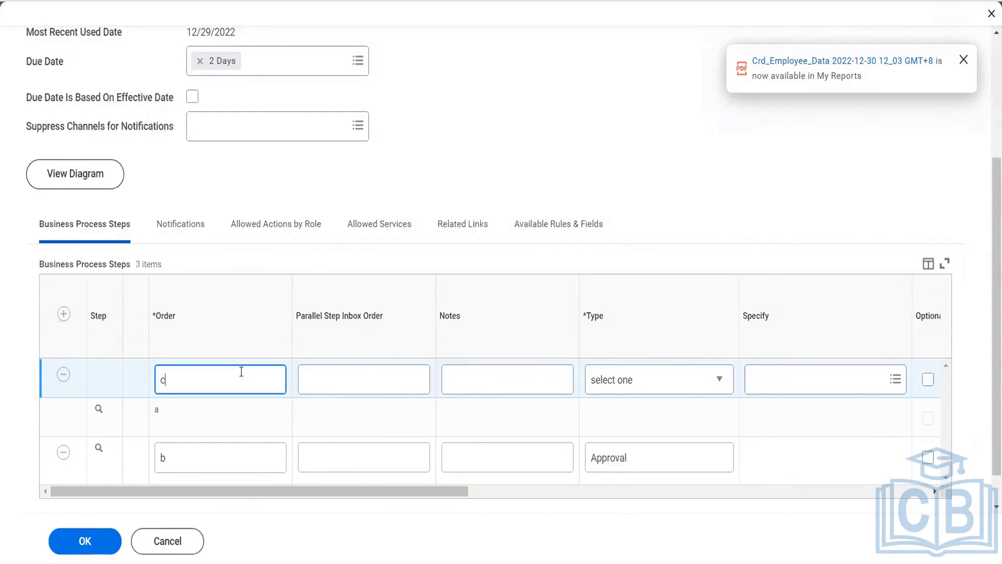
click(641, 381)
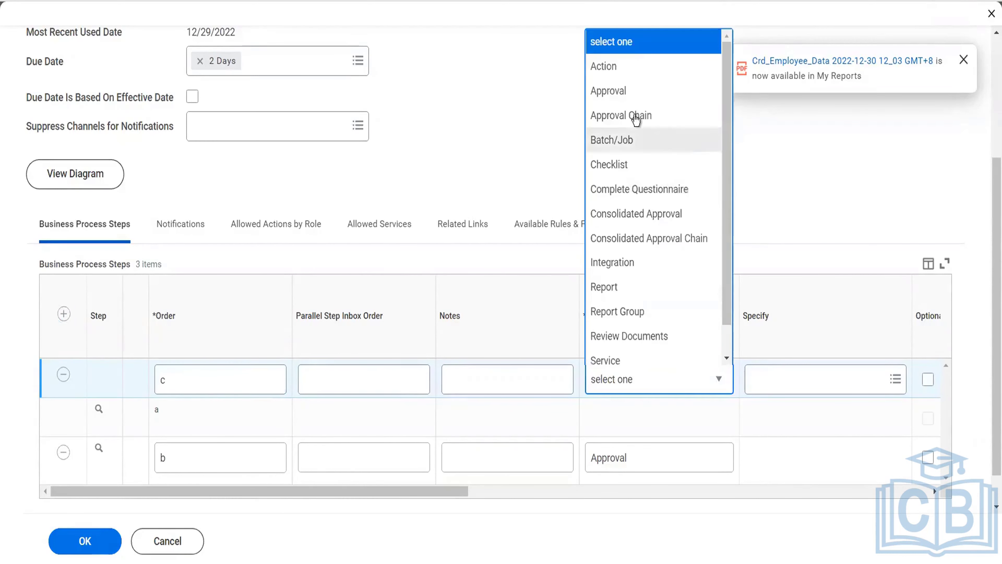
click(636, 361)
Step: Specify Print Customer Invoice Service for step c and save the business process definition
drag(438, 497, 533, 499)
click(584, 389)
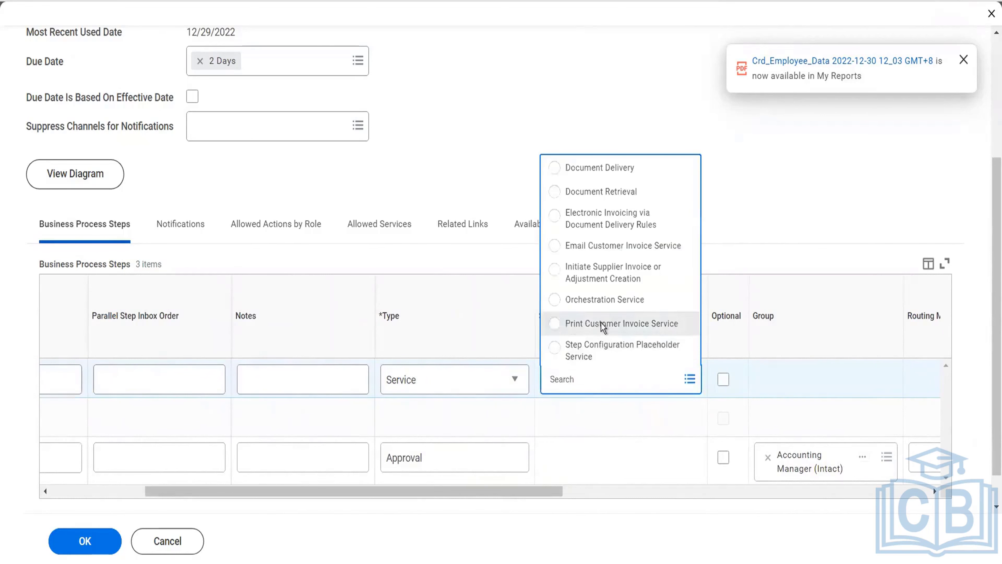
click(602, 325)
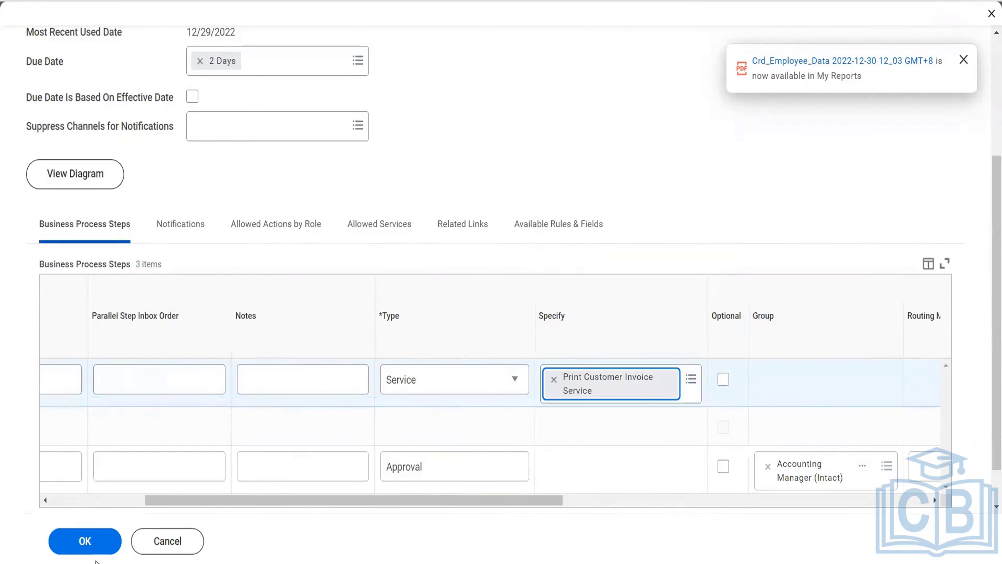
click(95, 547)
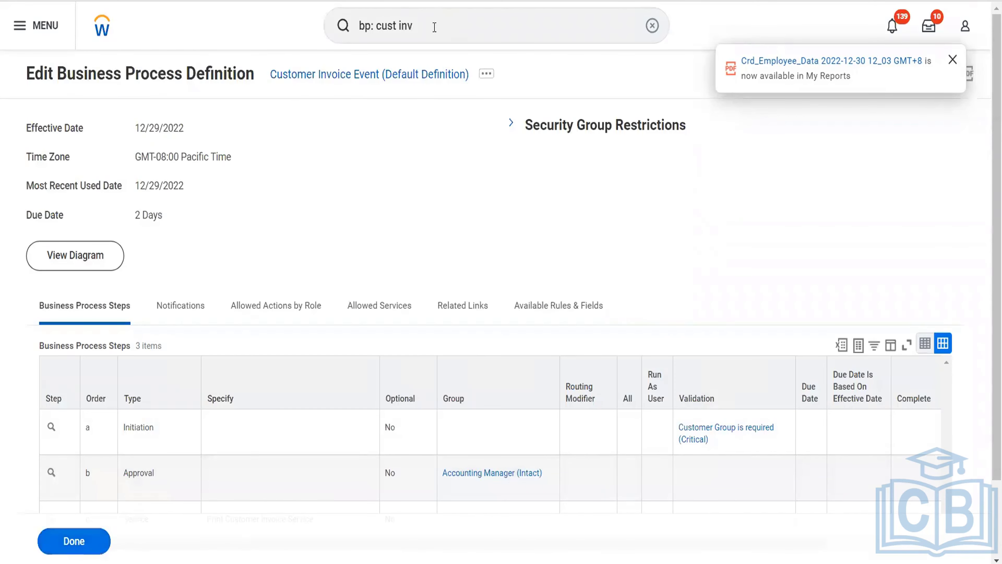
Step: Search for "cr cust invoice" and open the Create Customer Invoice task
drag(434, 26, 357, 28)
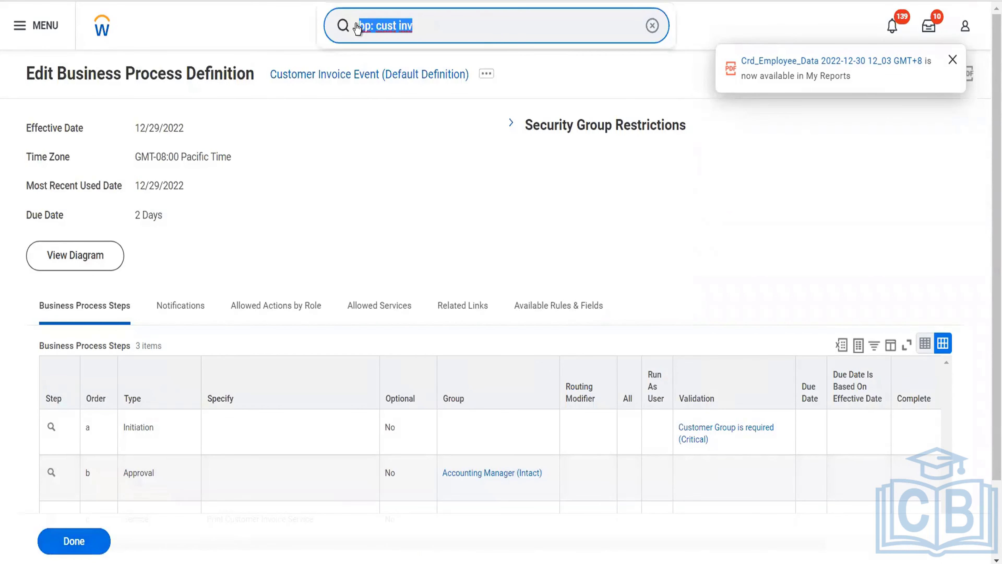
text(cr cust)
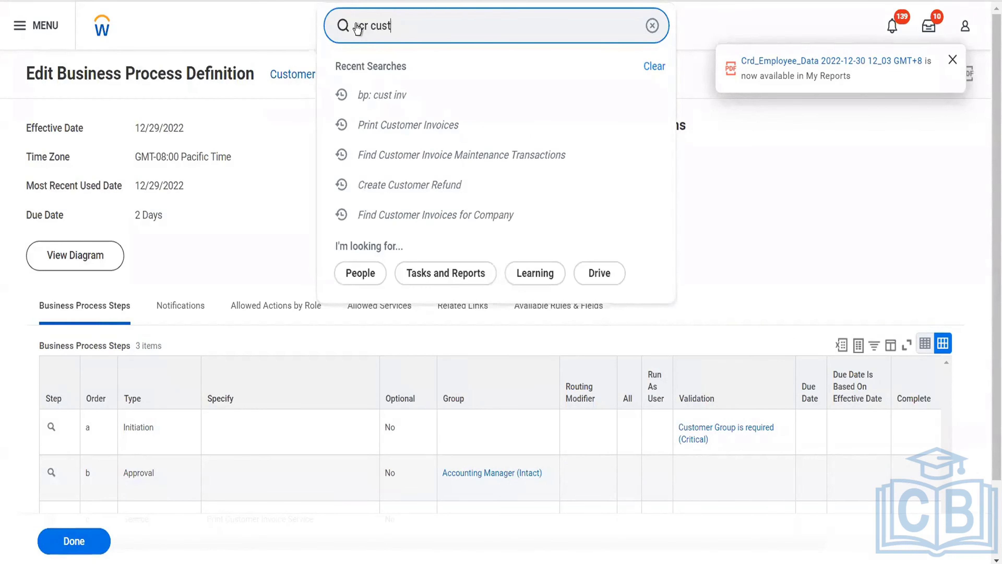
text( invoice)
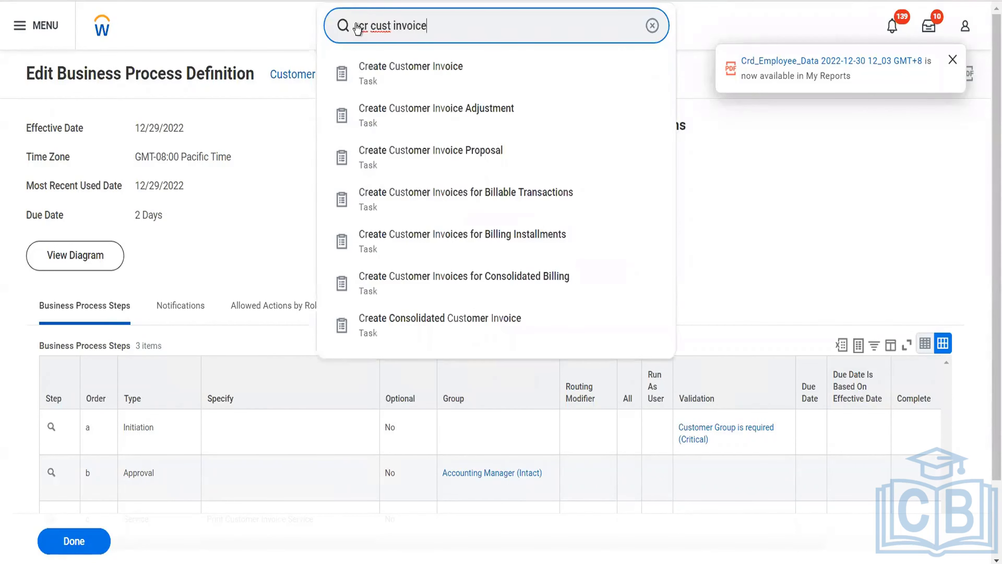
click(387, 72)
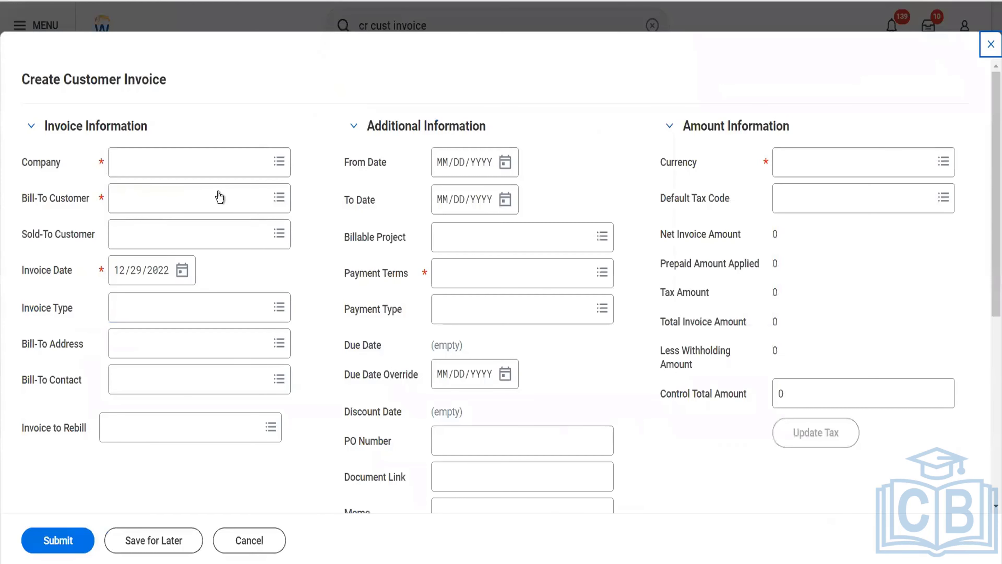
Step: Set the invoice's company to BGC Blinkit Grocery Delivery and the bill-to customer to Reliance Hotels
click(213, 162)
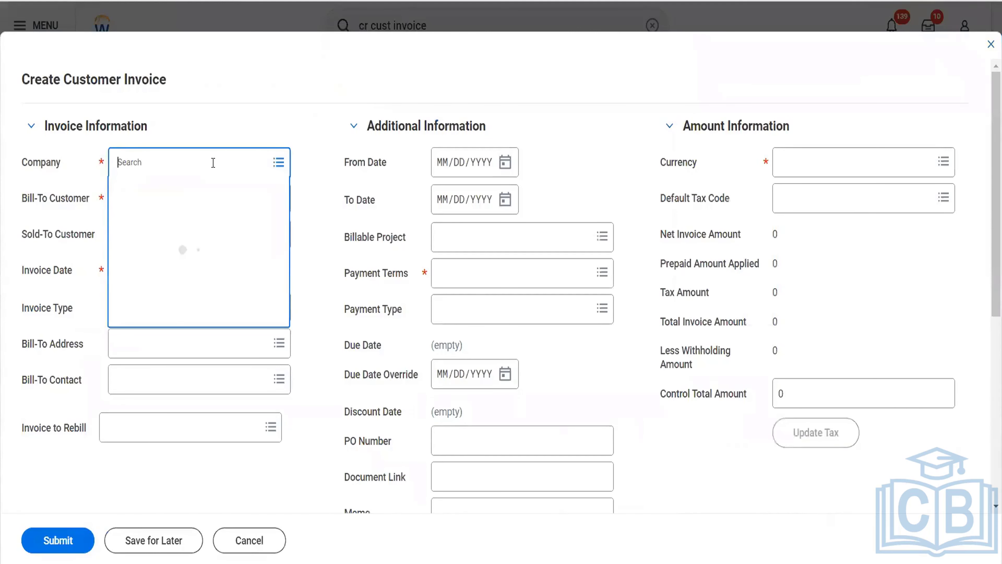
text(bgc)
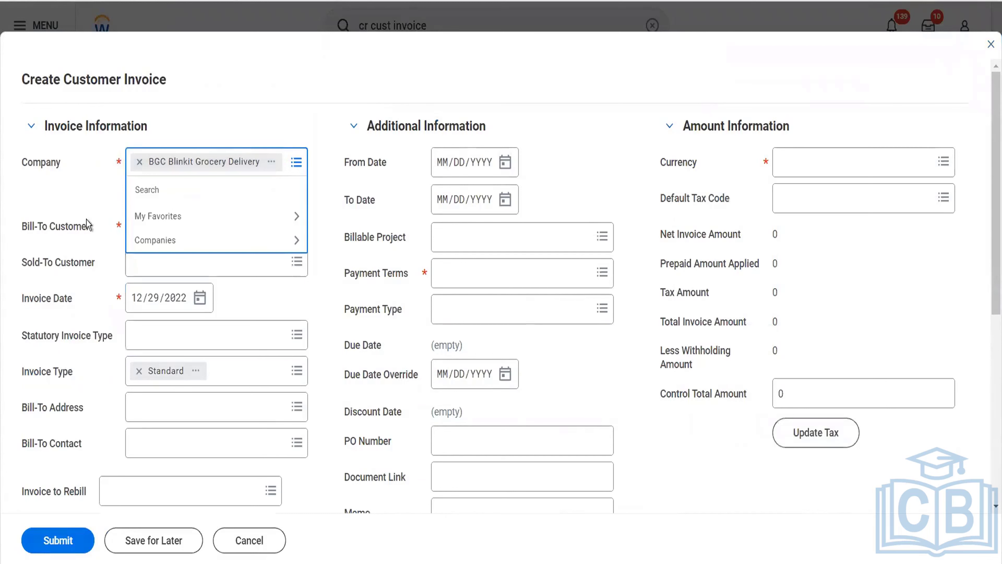
click(145, 209)
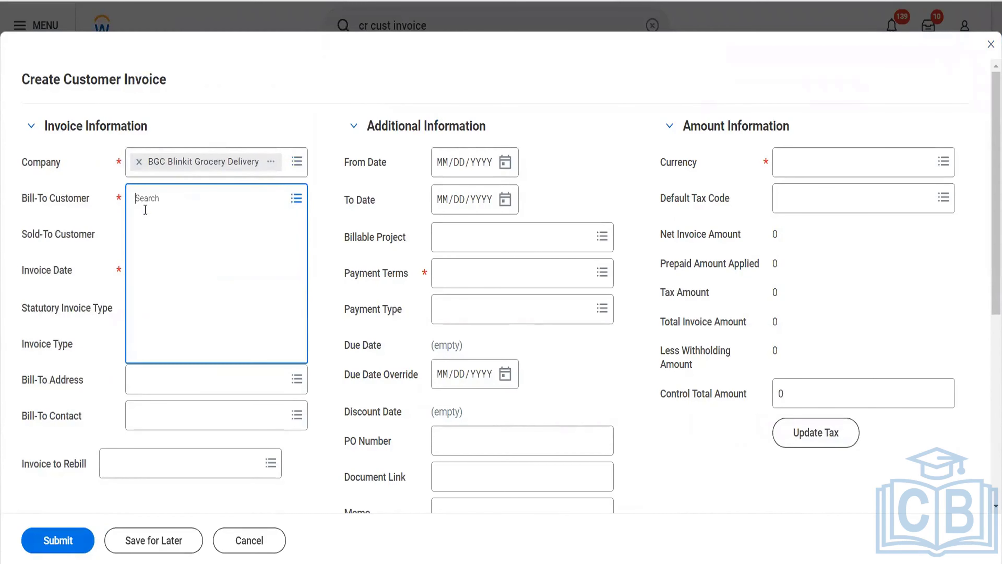
text(rel hote;)
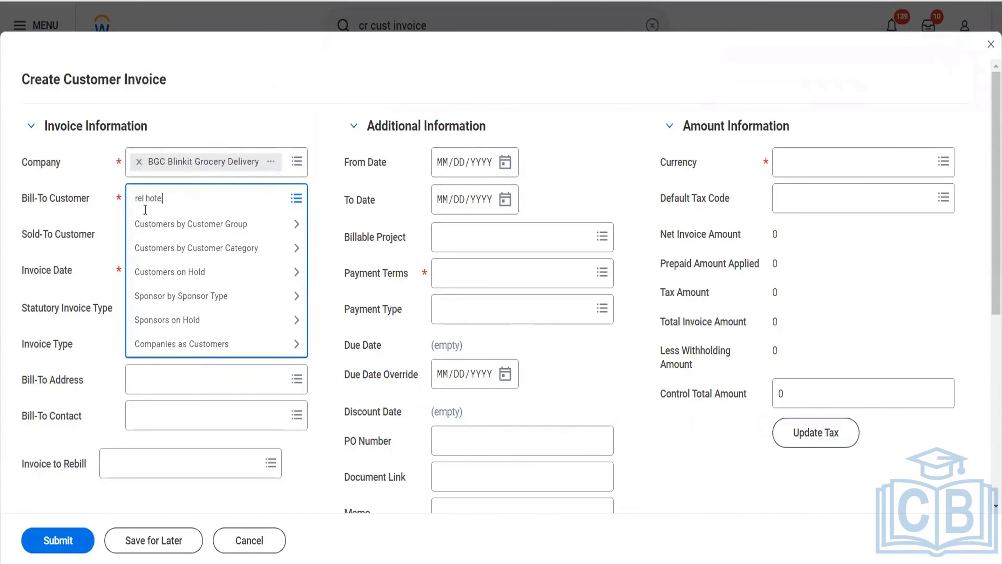
key(Return)
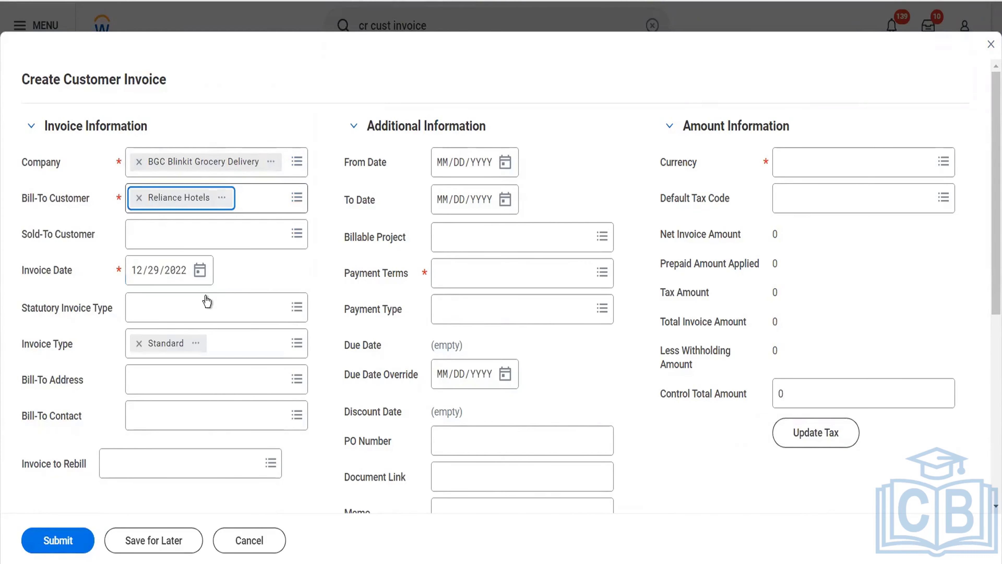
Step: Select Pack of Biscuits as the sales item on the first invoice line
scroll(257, 350, down, 6)
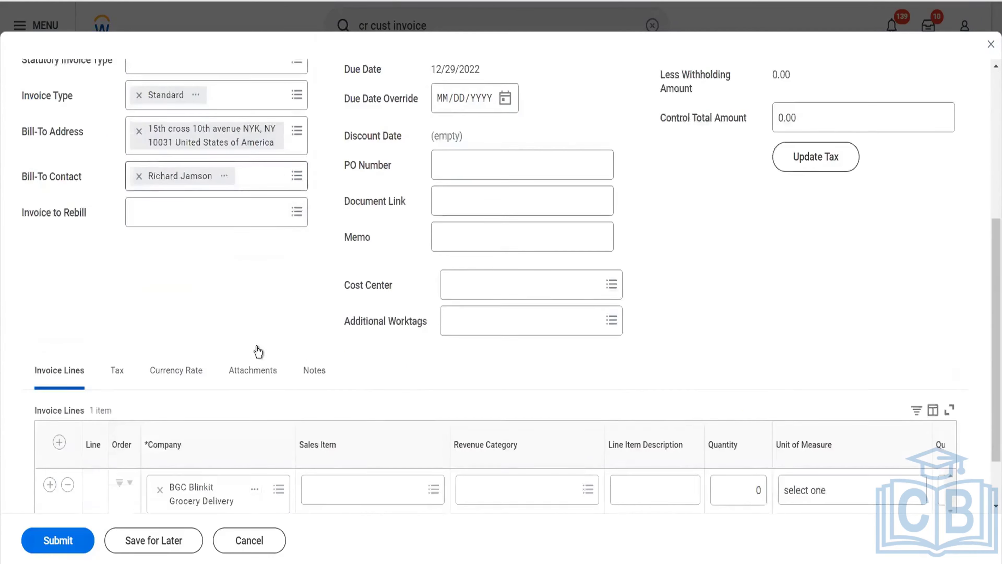
scroll(276, 375, down, 2)
click(329, 417)
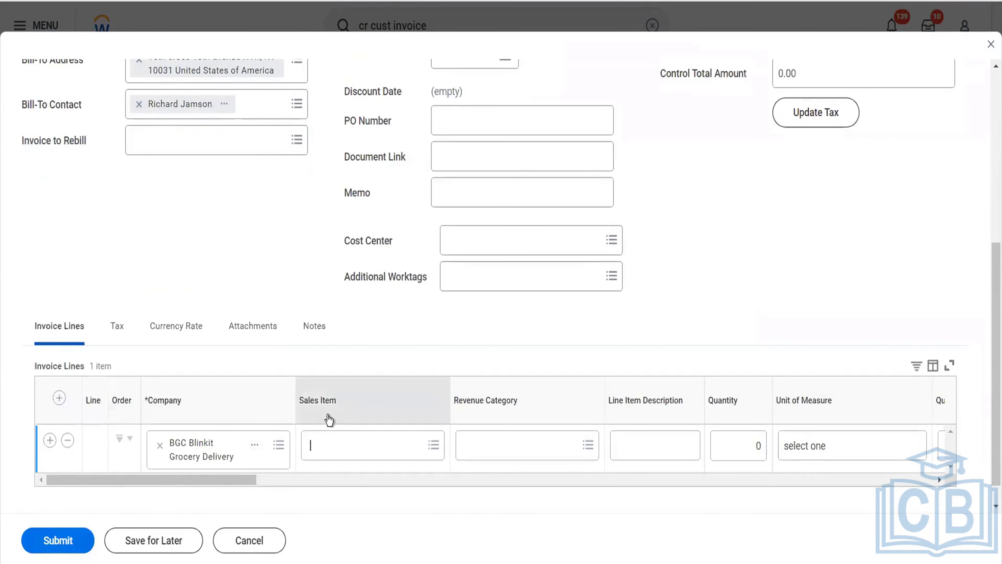
text(biscuit)
key(Return)
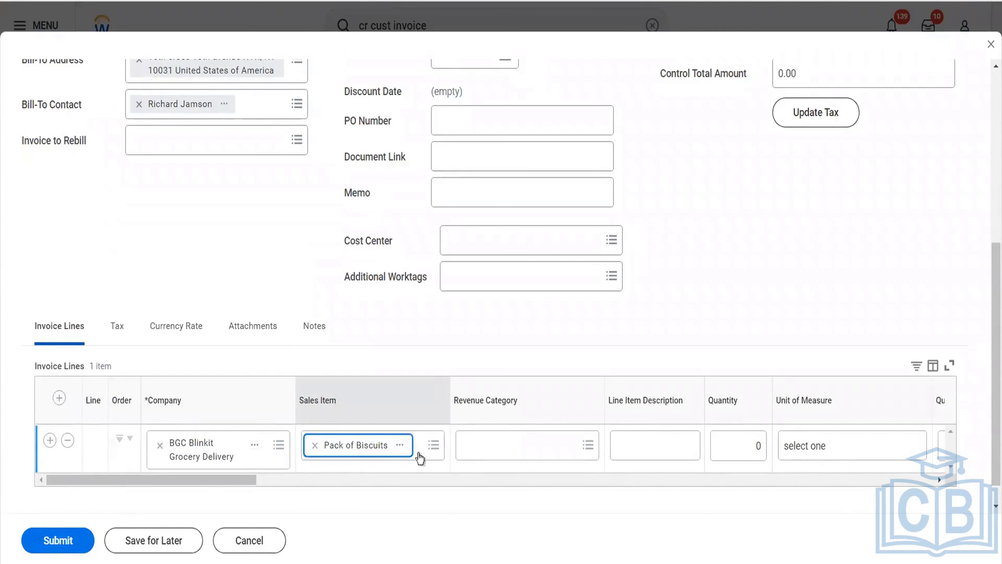
Step: Remove the Atlanta tax code from the Pack of Biscuits invoice line
click(493, 484)
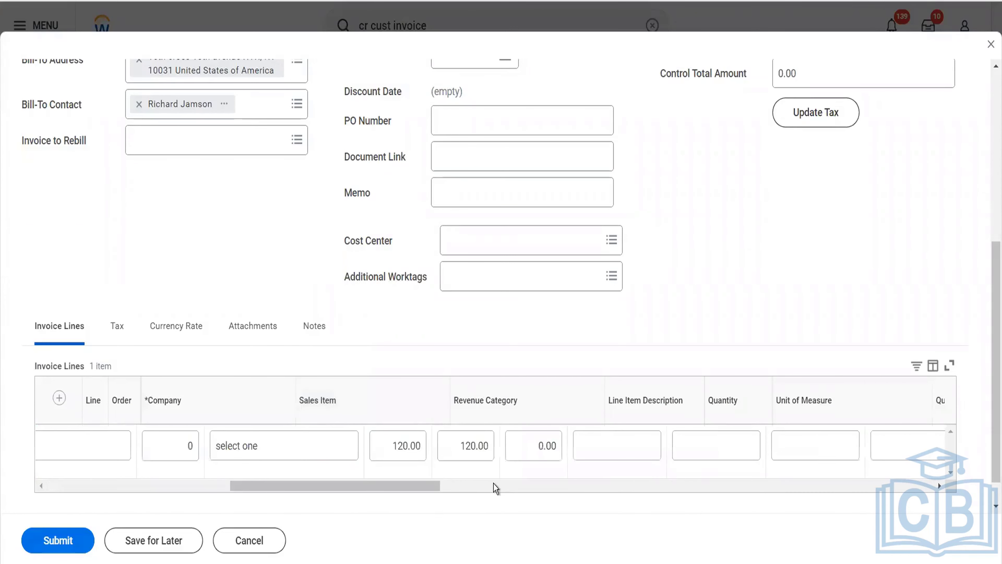
click(494, 483)
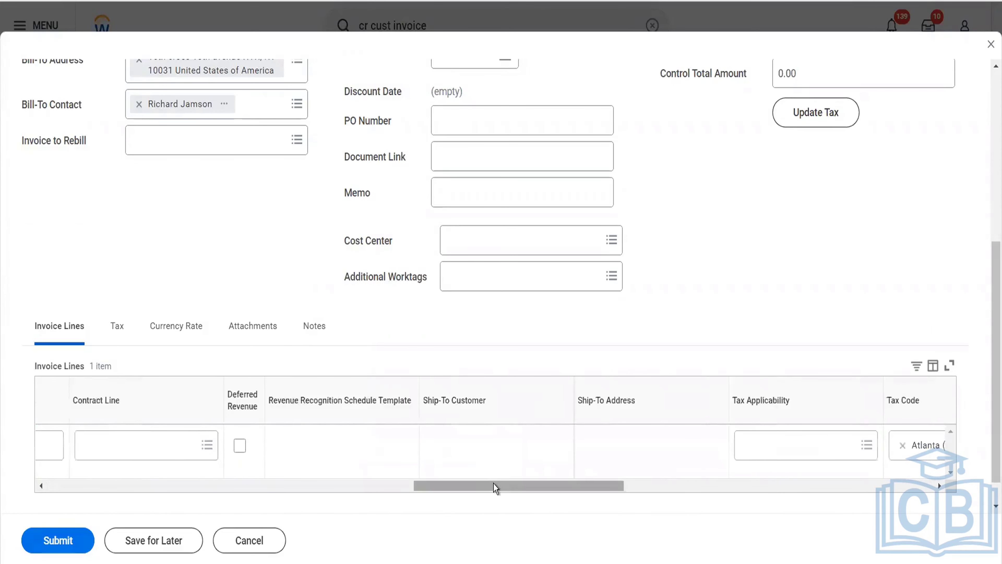
drag(532, 486, 545, 487)
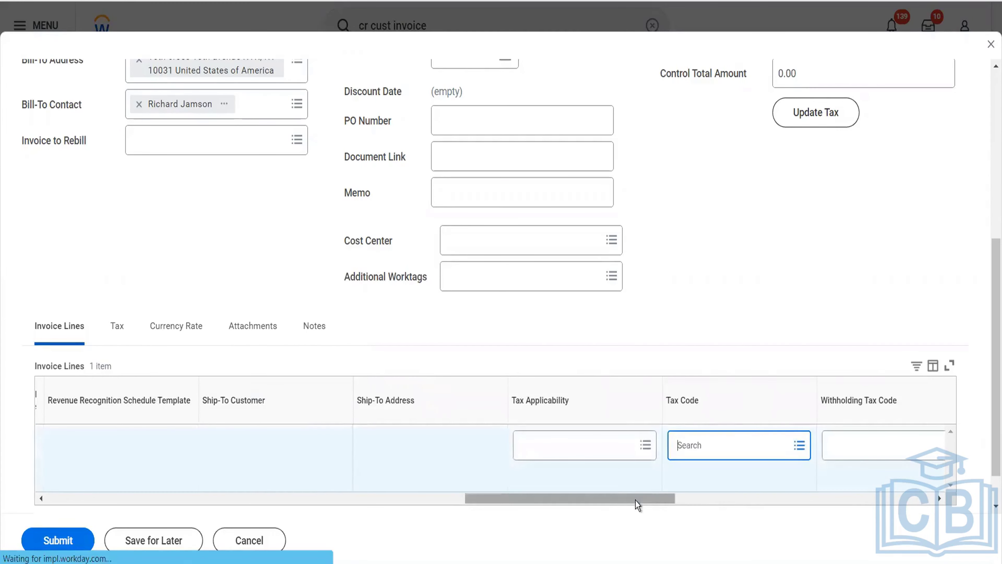
drag(693, 494, 724, 496)
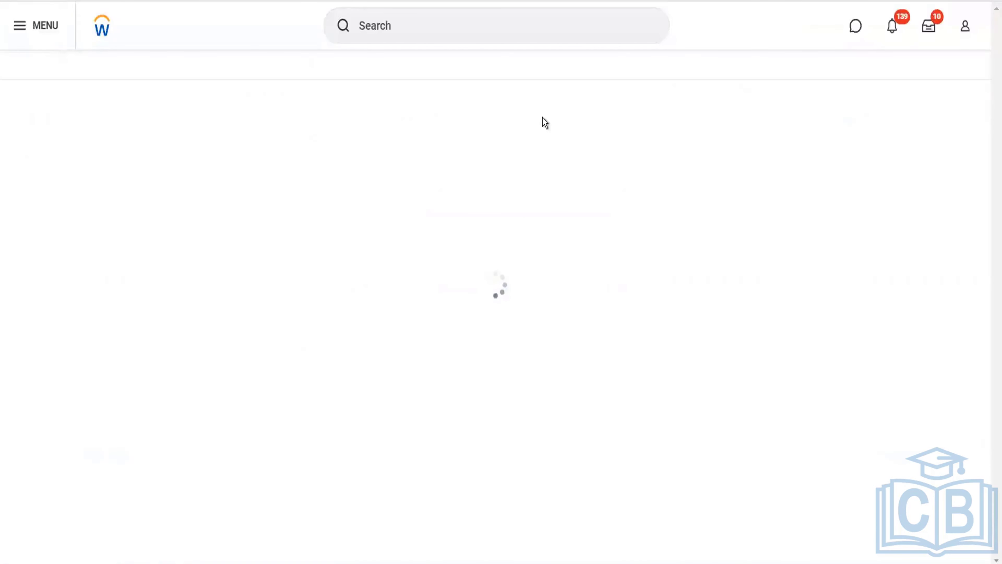
Step: Reopen the Create Customer Invoice task from the recent searches and set the company to BGC Blinkit Grocery Delivery
click(482, 25)
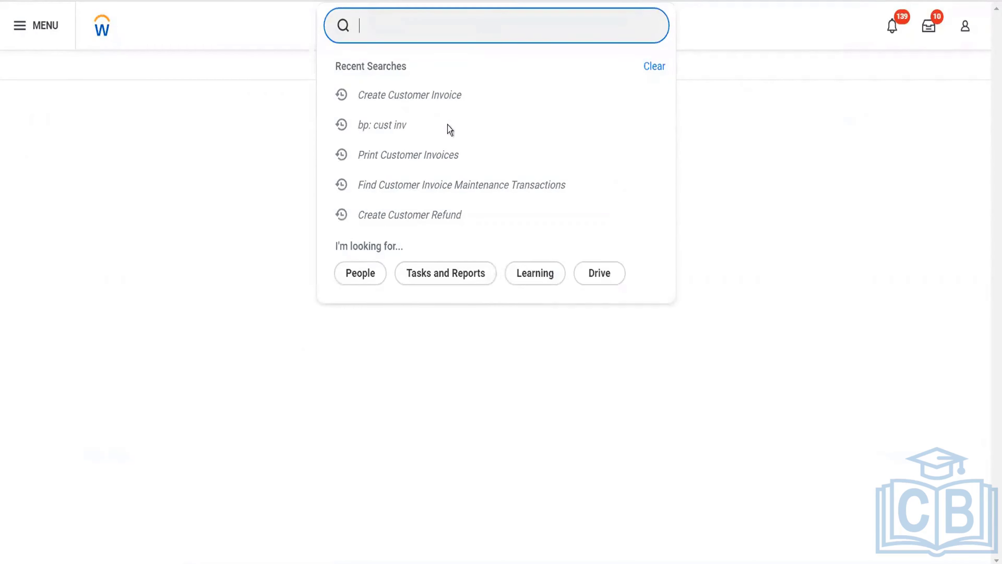
click(445, 96)
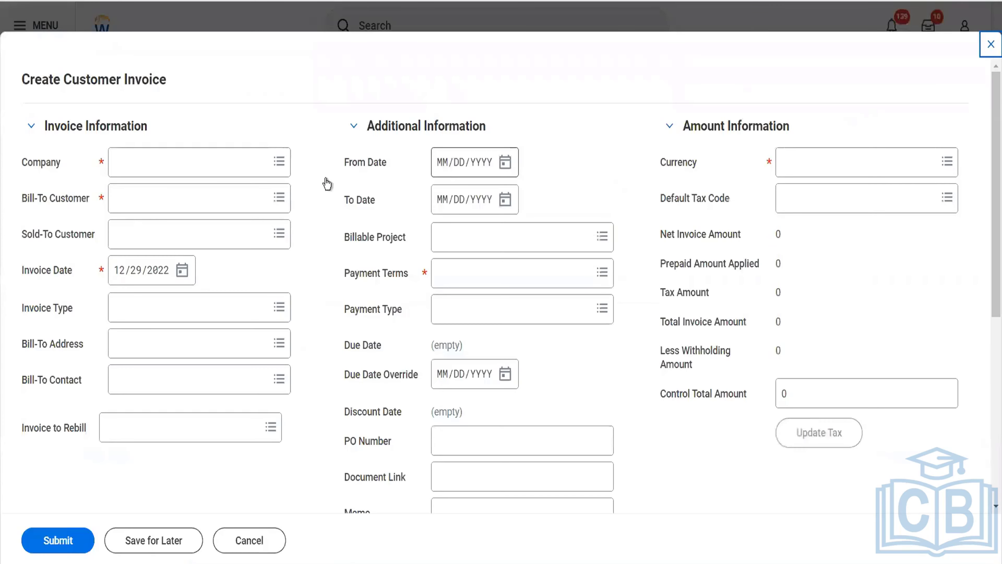
click(213, 165)
text(bg)
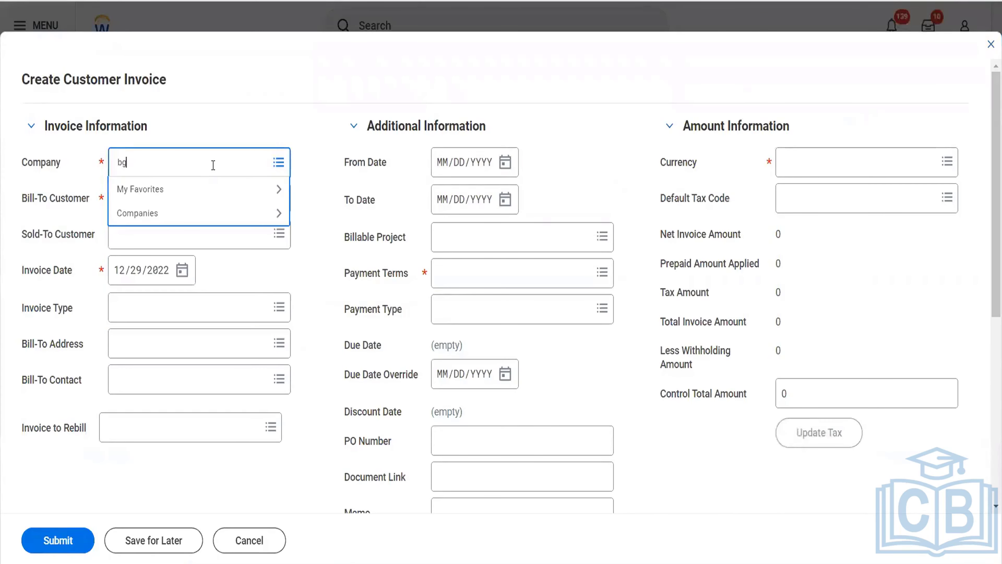
key(Return)
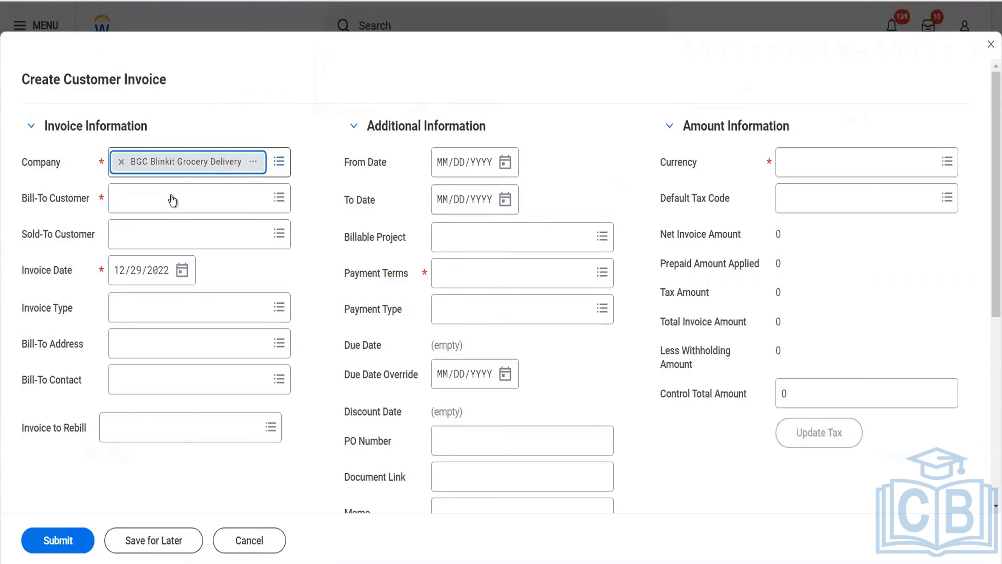
Step: Set the bill-to customer to Reliance Hotels and clear the invoice's default tax code
click(78, 180)
click(148, 200)
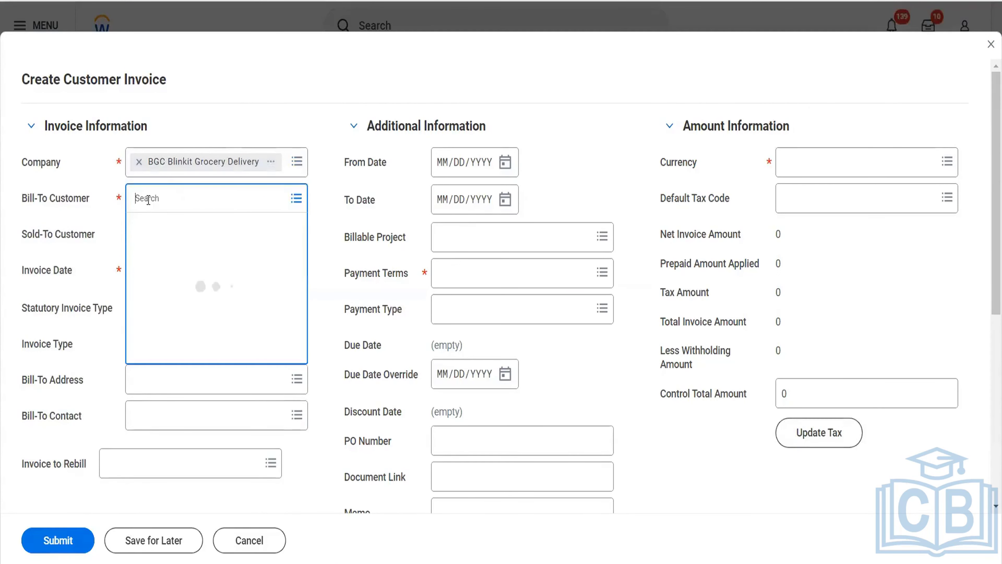
text(rel totel)
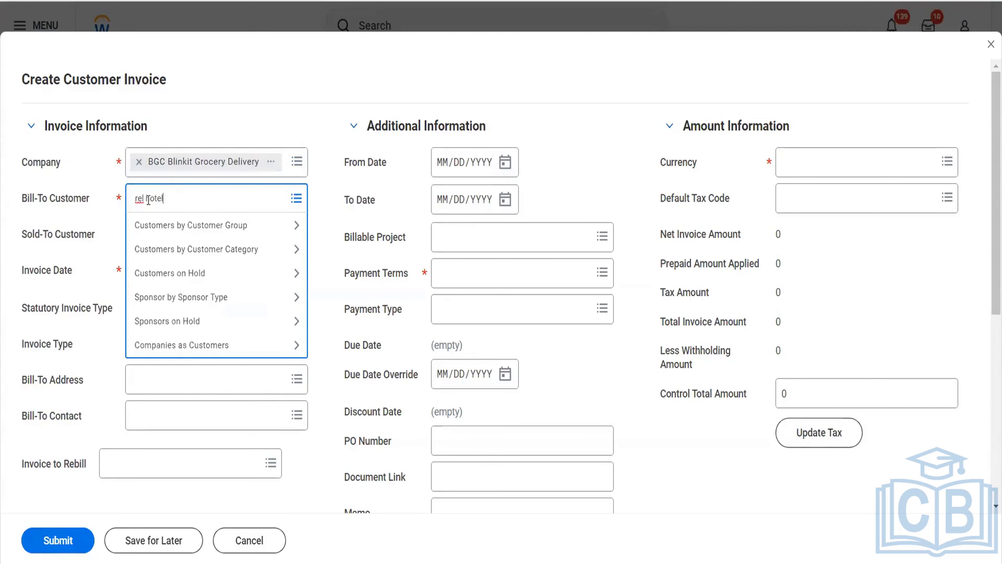
key(Return)
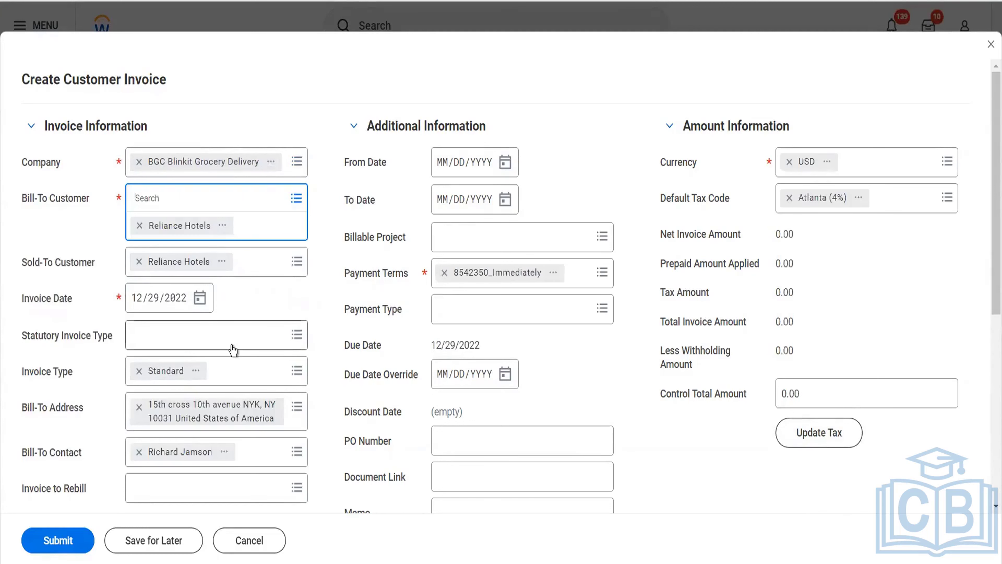
click(789, 197)
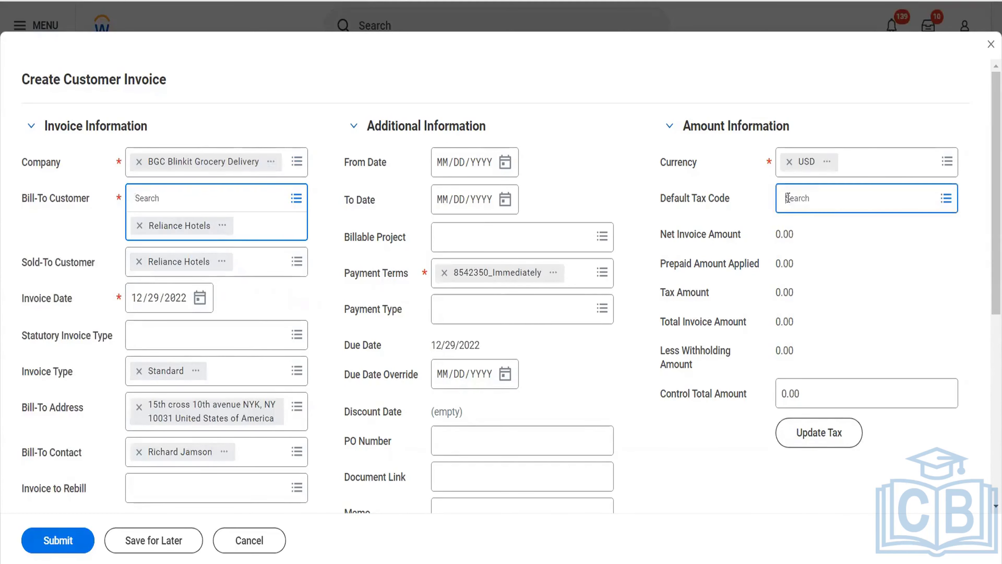
Step: Choose Pack of Biscuits as the invoice line's sales item and check the line's amount, tax, cost center and worktag fields
scroll(656, 366, down, 4)
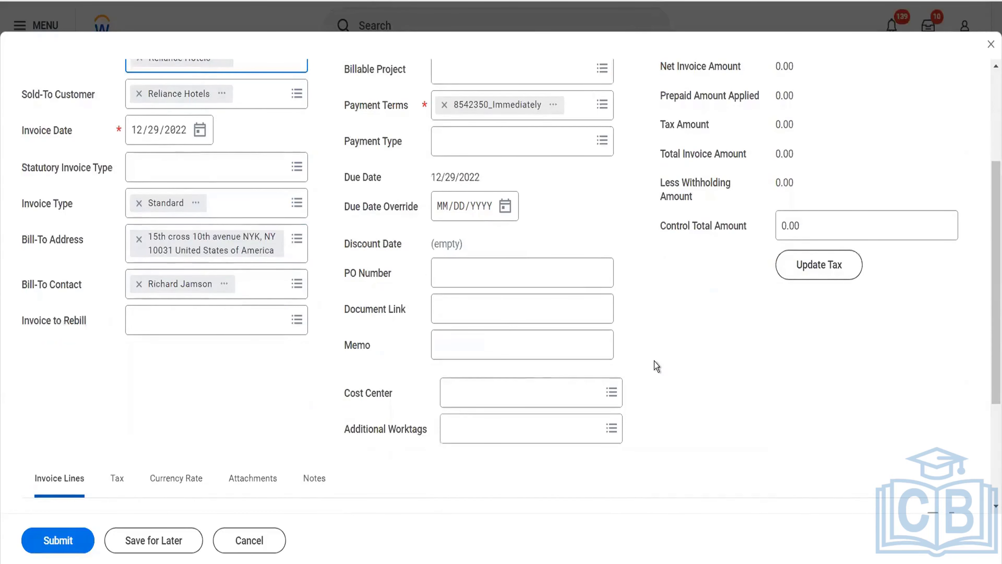
scroll(656, 366, down, 4)
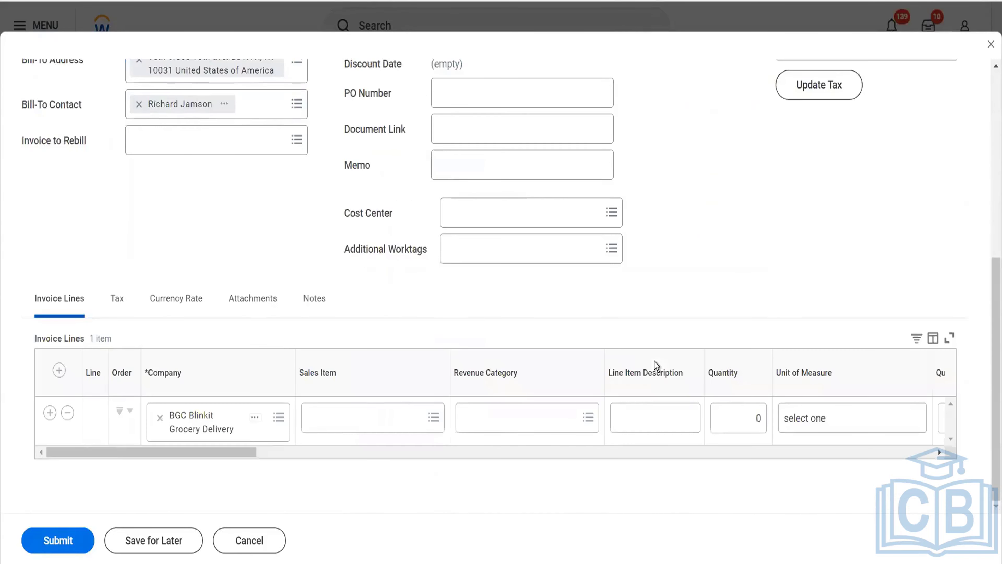
click(398, 430)
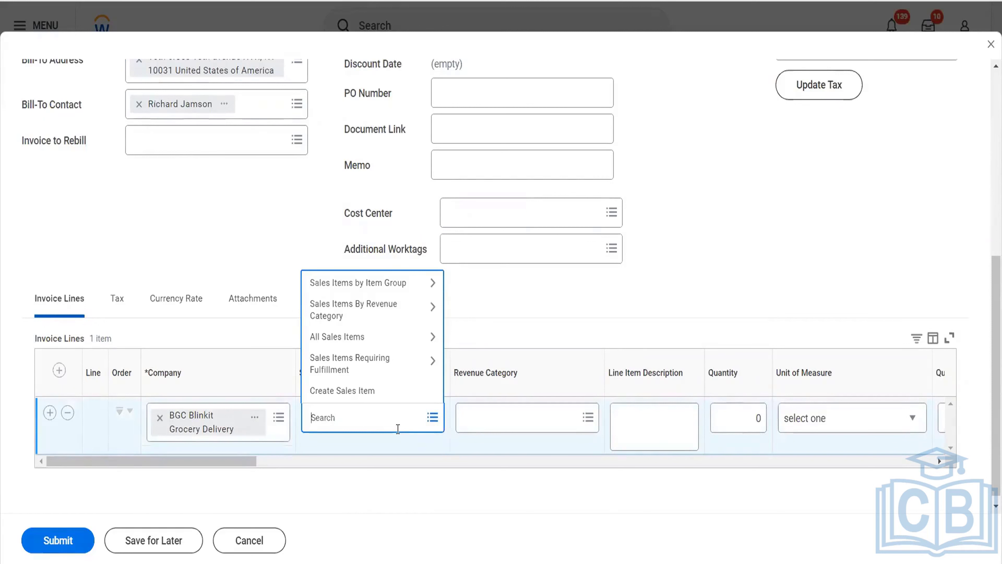
text(biscuit)
key(Return)
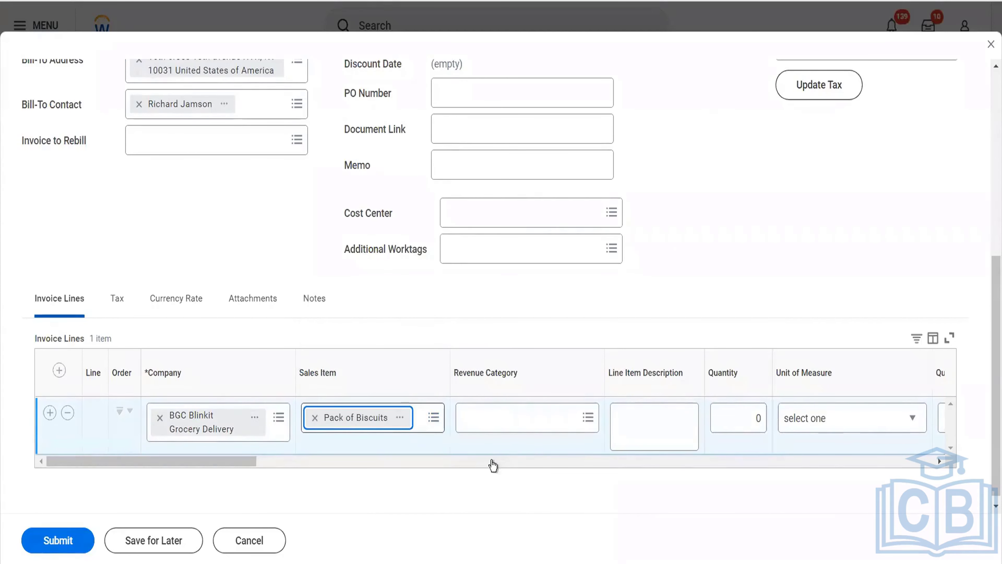
click(504, 475)
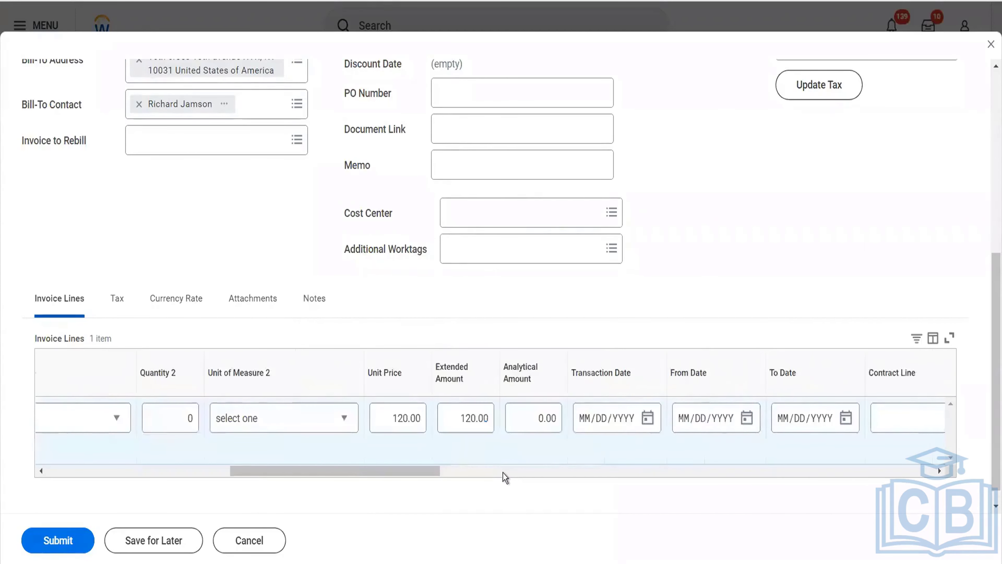
click(505, 475)
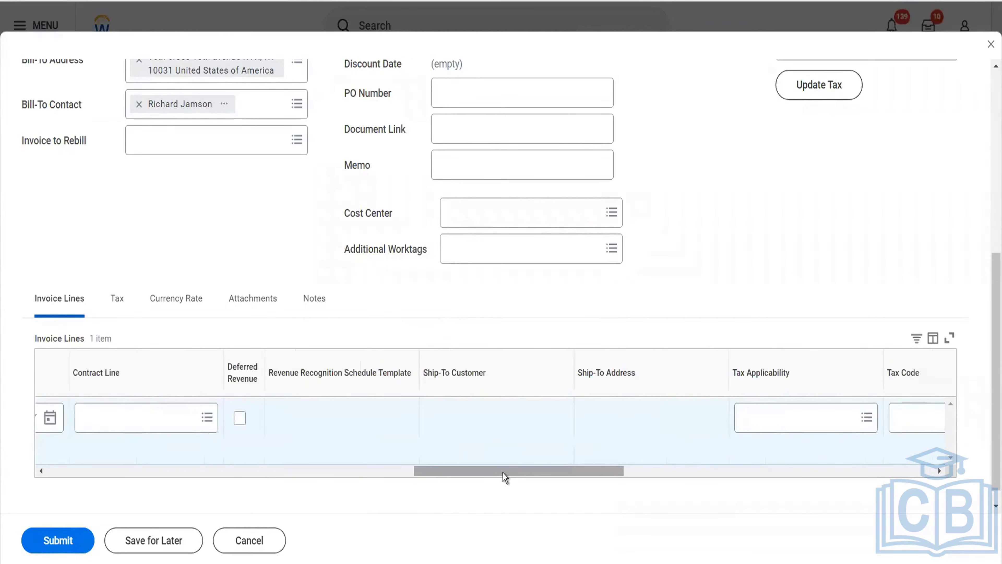
drag(504, 477, 663, 490)
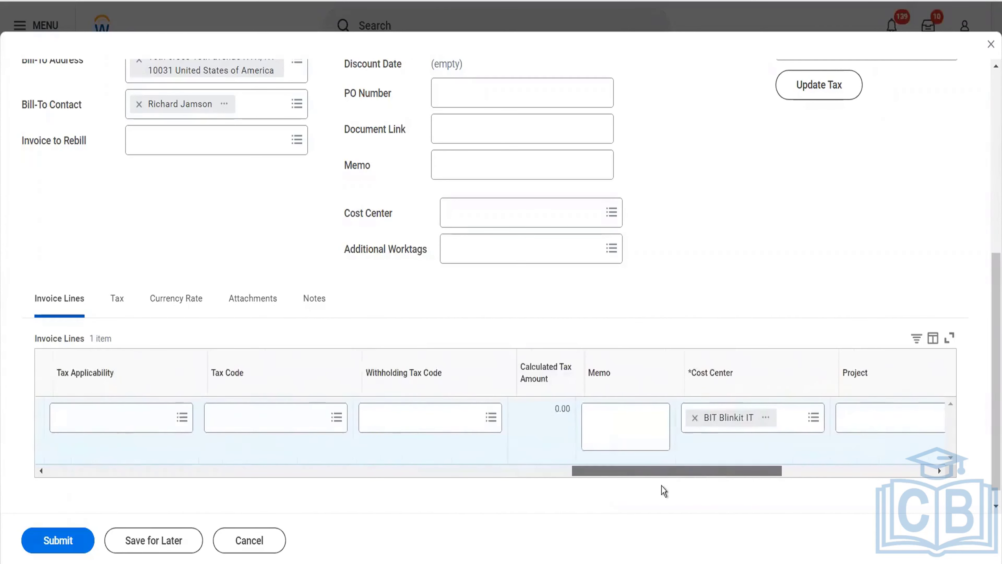
drag(661, 486, 820, 529)
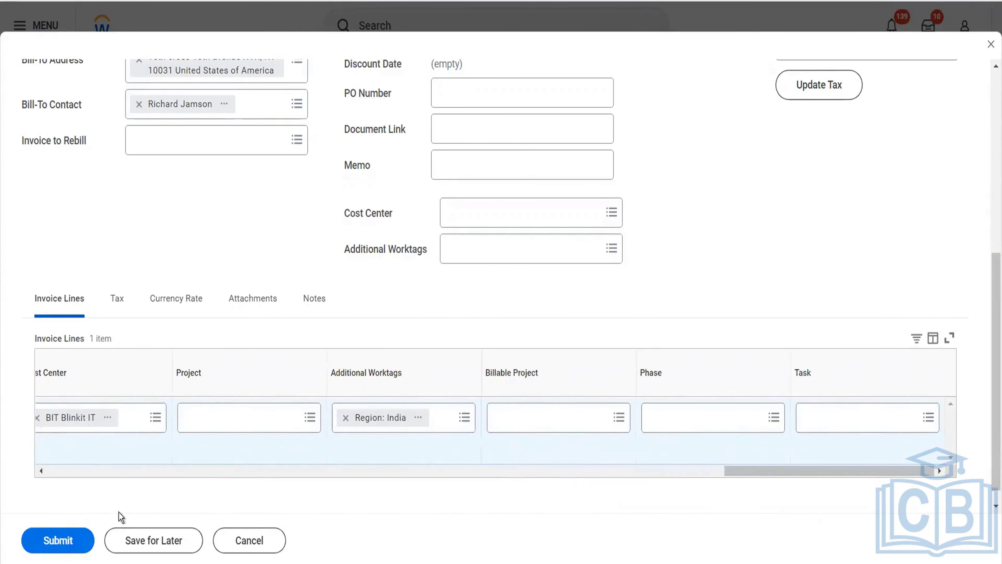
Step: Submit the customer invoice, expand its details and process section, and show the process history
click(63, 541)
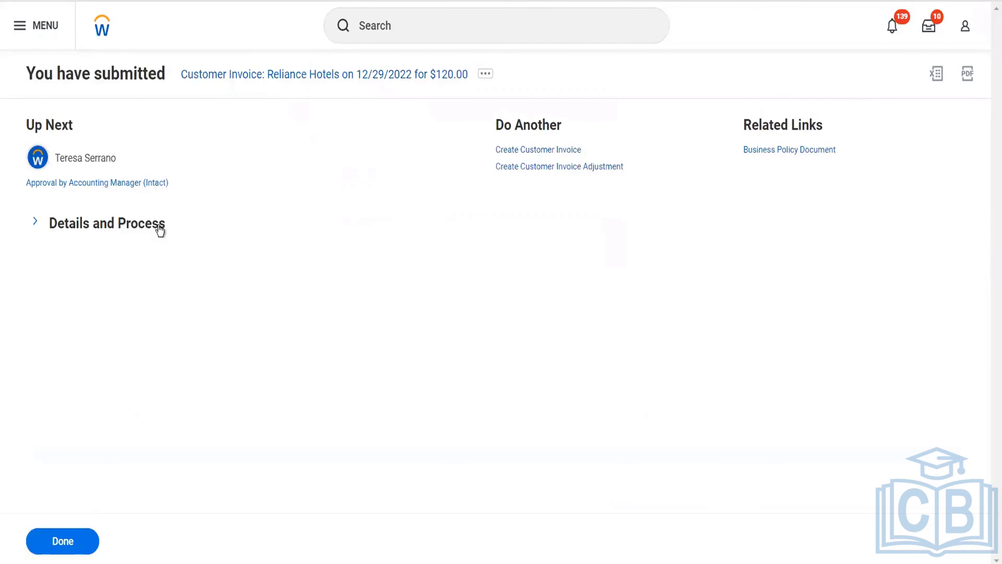
click(160, 231)
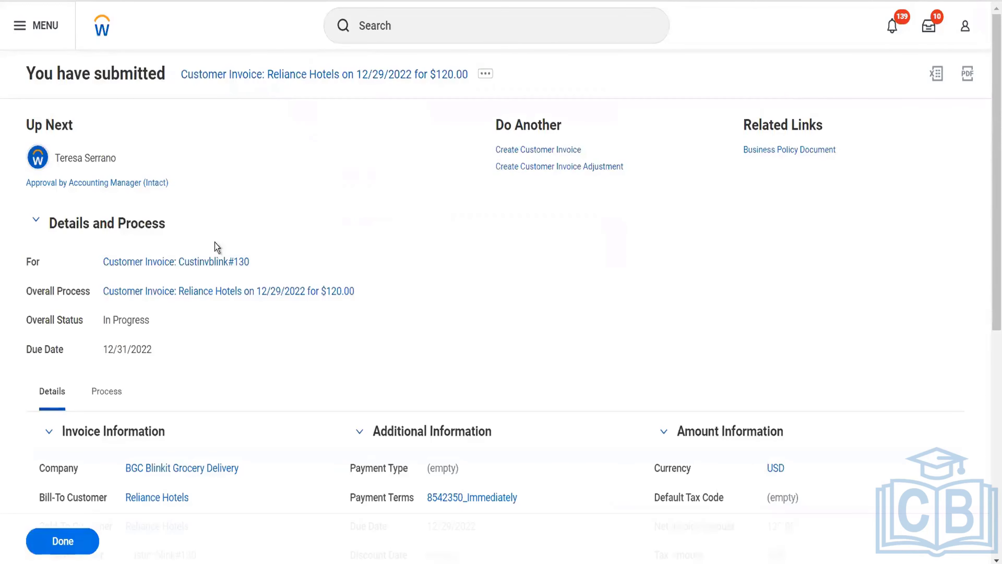
click(111, 391)
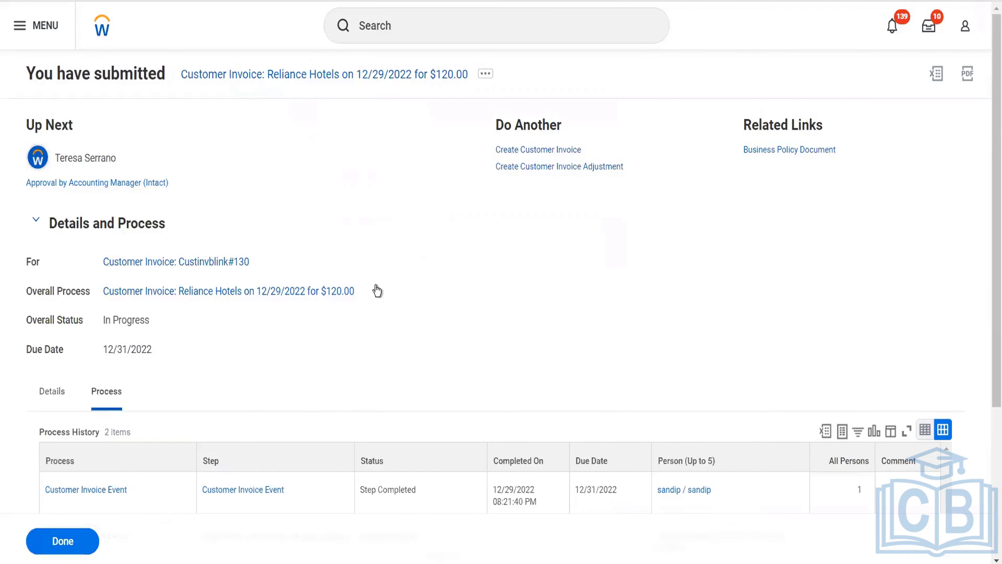
Step: Start a proxy session as the Accounting Manager (Intact) whose approval is awaited in the invoice's process history
scroll(701, 332, down, 5)
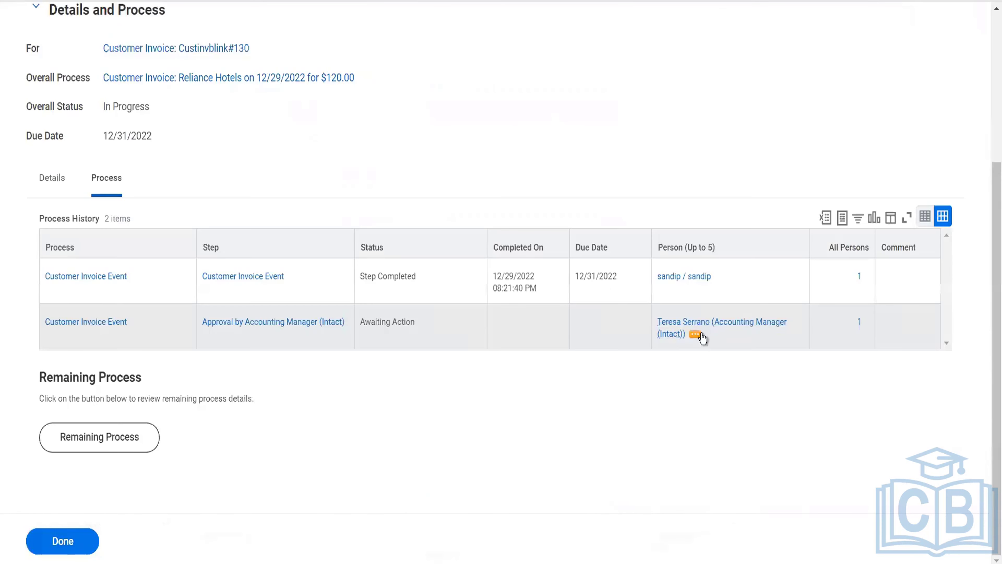
click(702, 337)
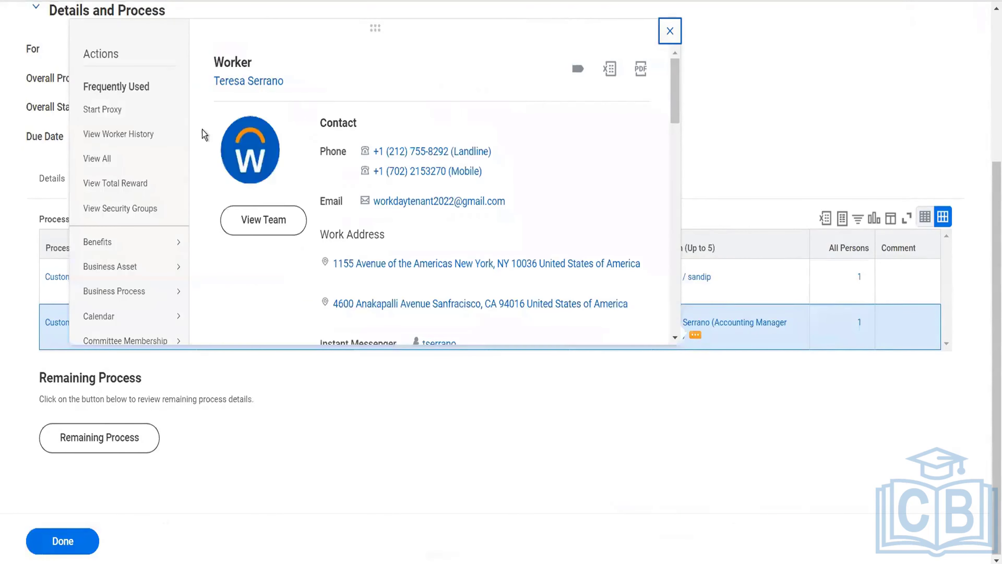
click(158, 120)
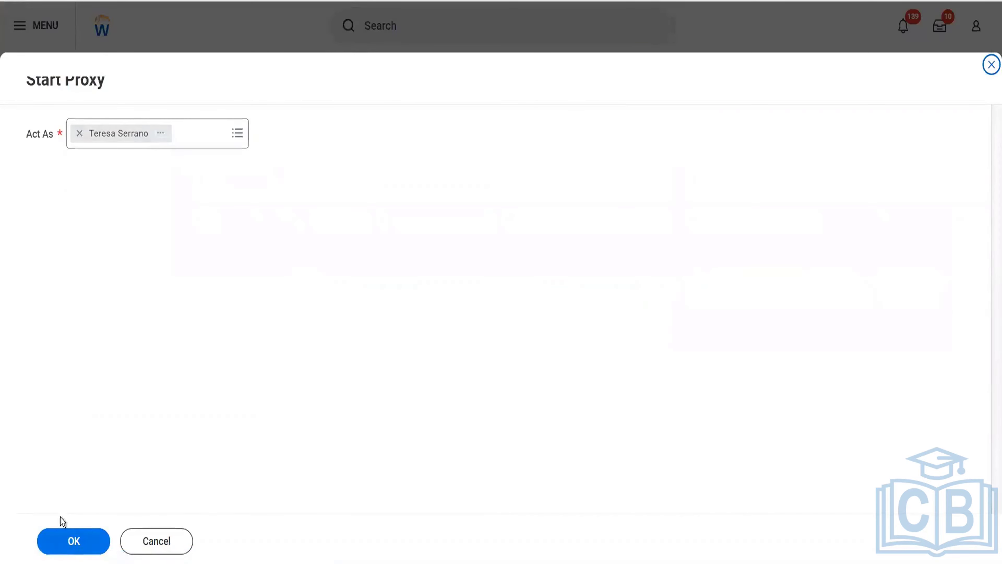
click(60, 529)
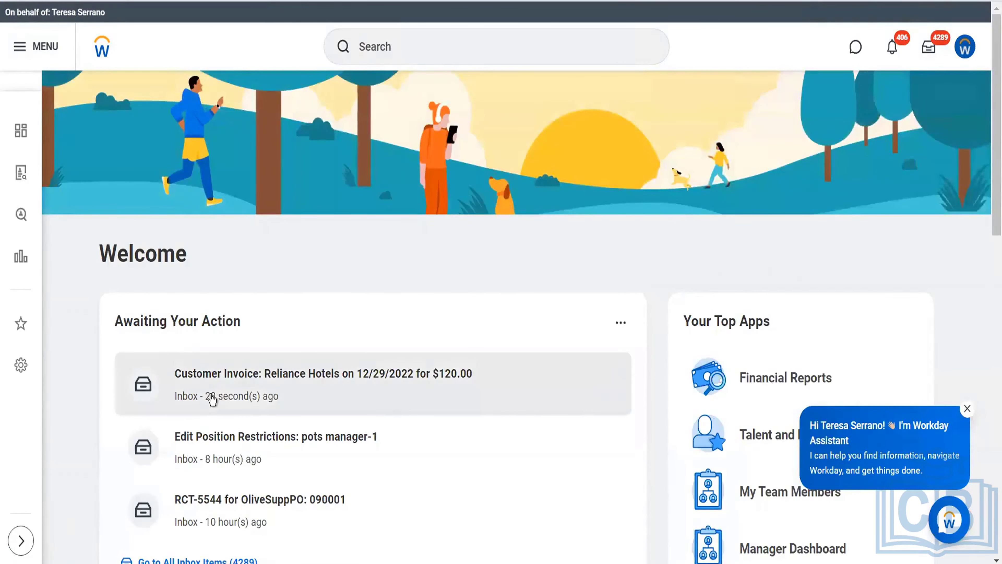
Step: Approve the Reliance Hotels customer invoice for $120.00 awaiting action and view the details of the approved task
click(368, 373)
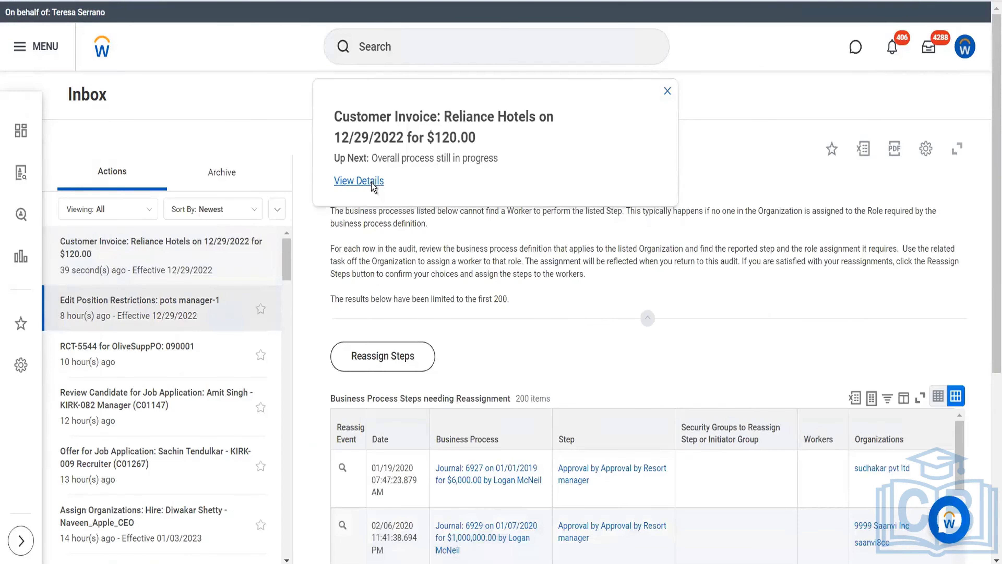
click(373, 183)
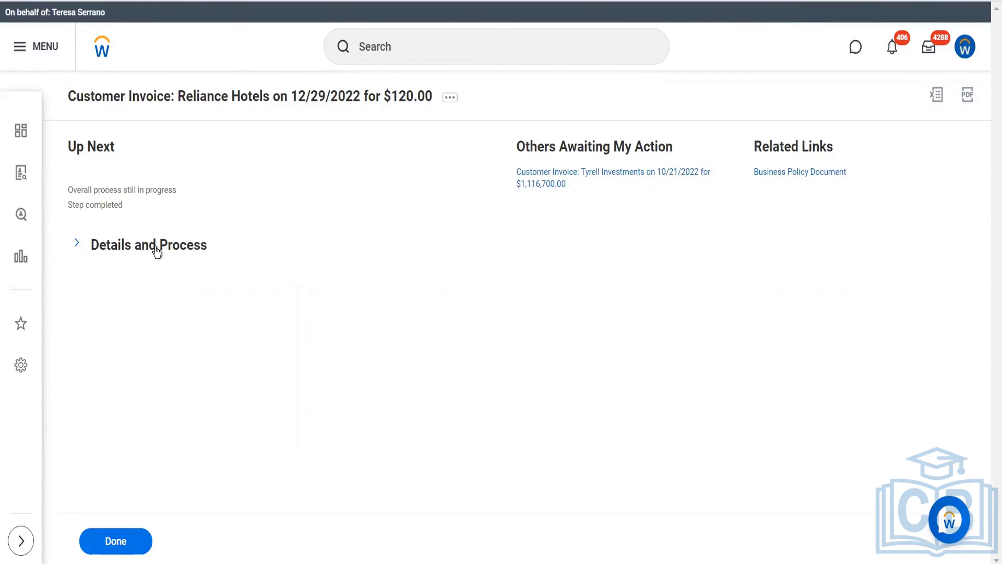
Step: Open the Reliance Hotels customer invoice from its details and process section and show its printing runs
click(180, 260)
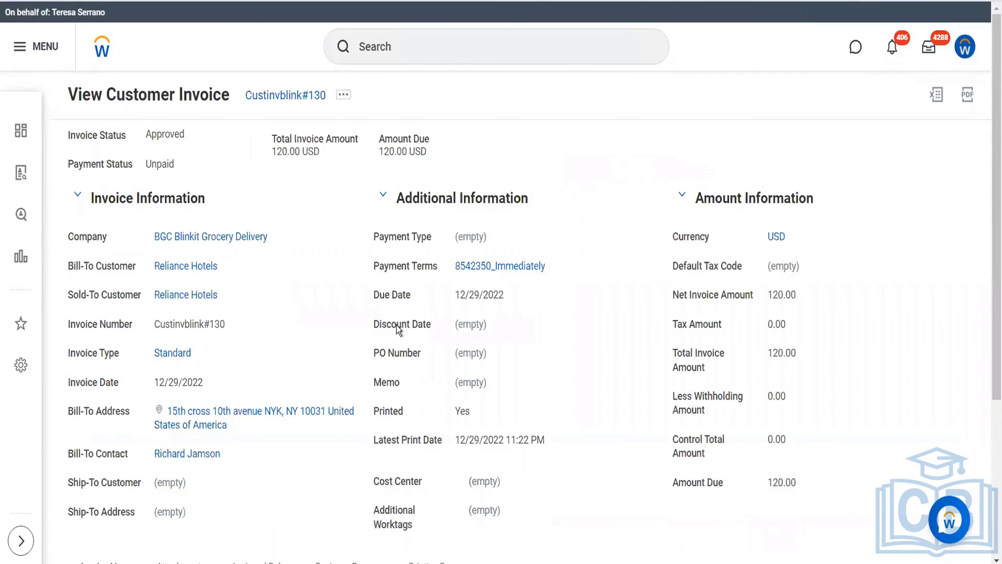
scroll(468, 362, down, 5)
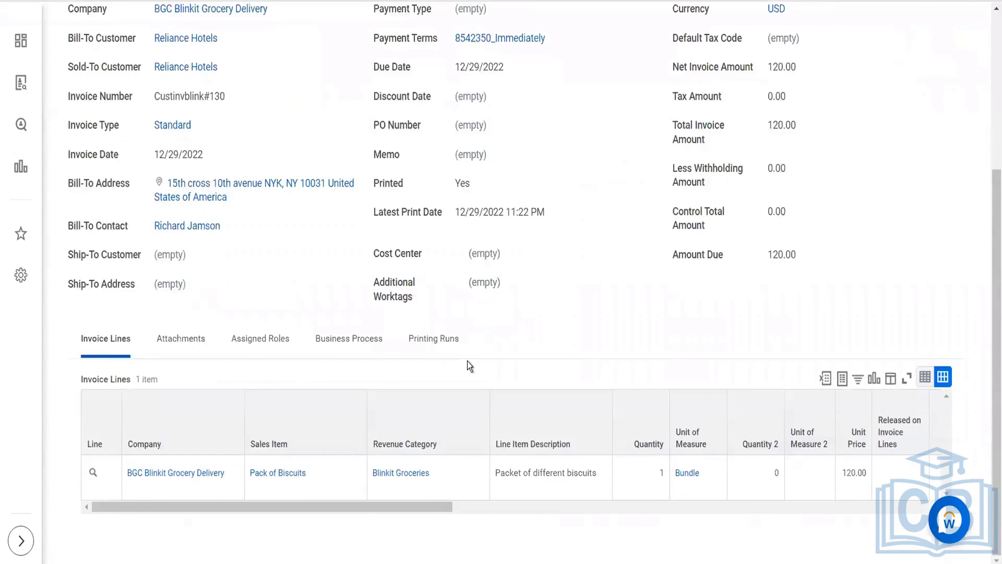
click(454, 339)
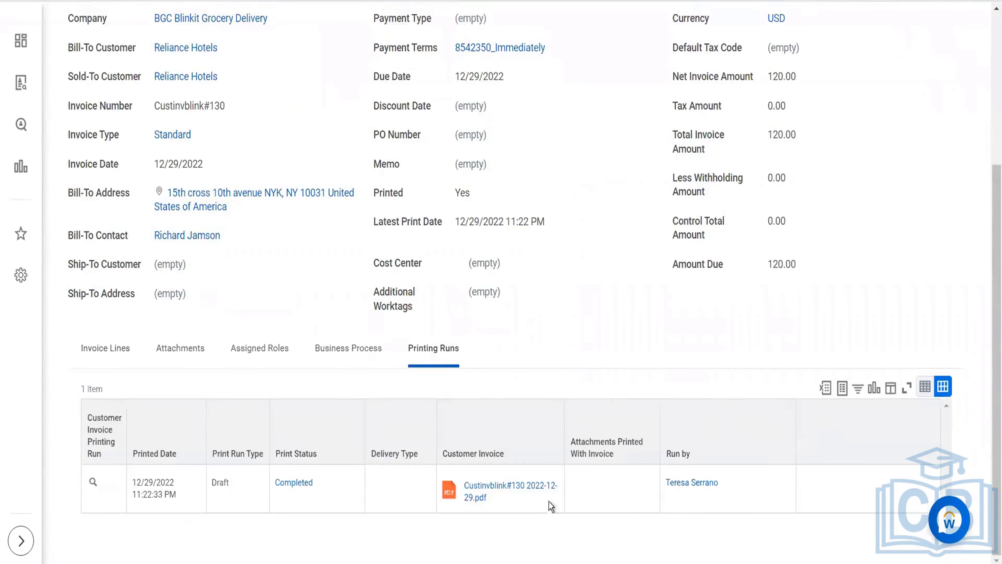